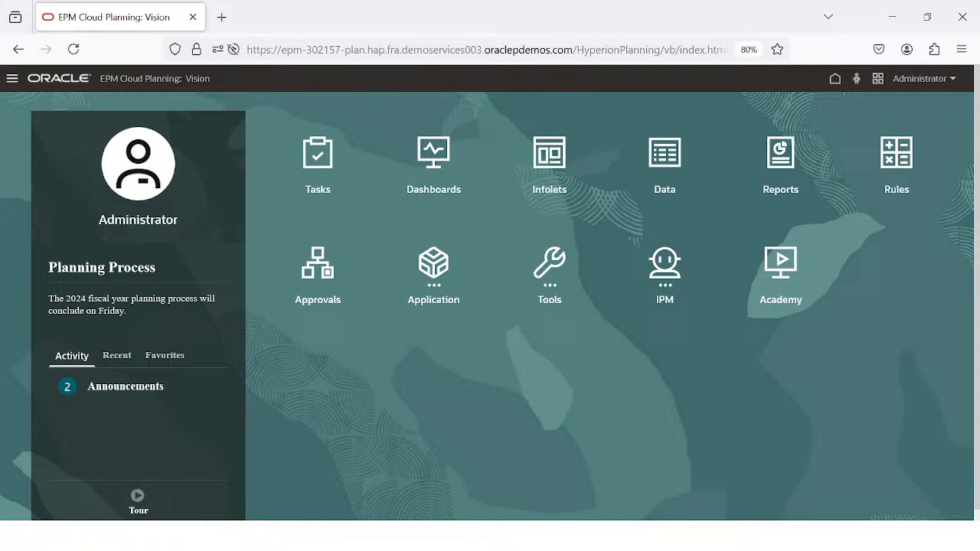
click(720, 49)
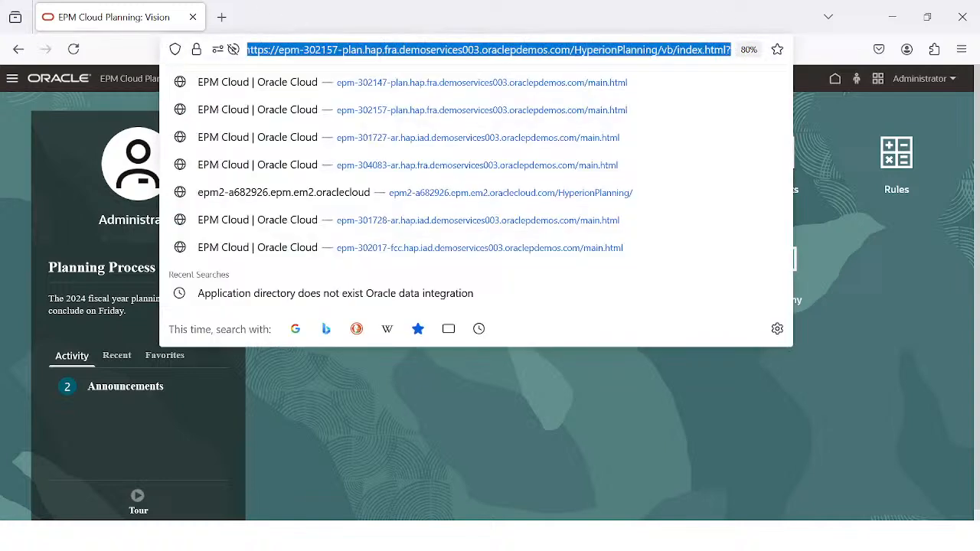
key(Return)
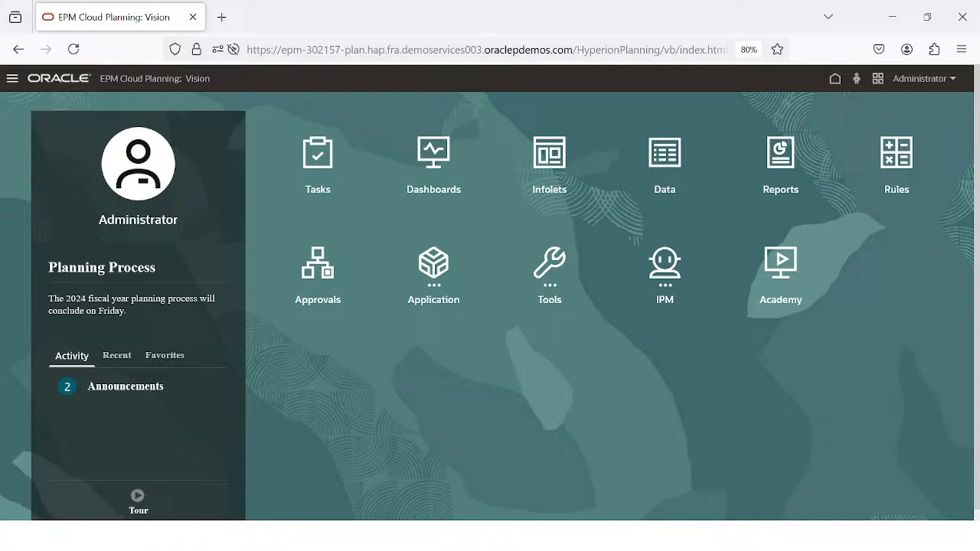
click(892, 17)
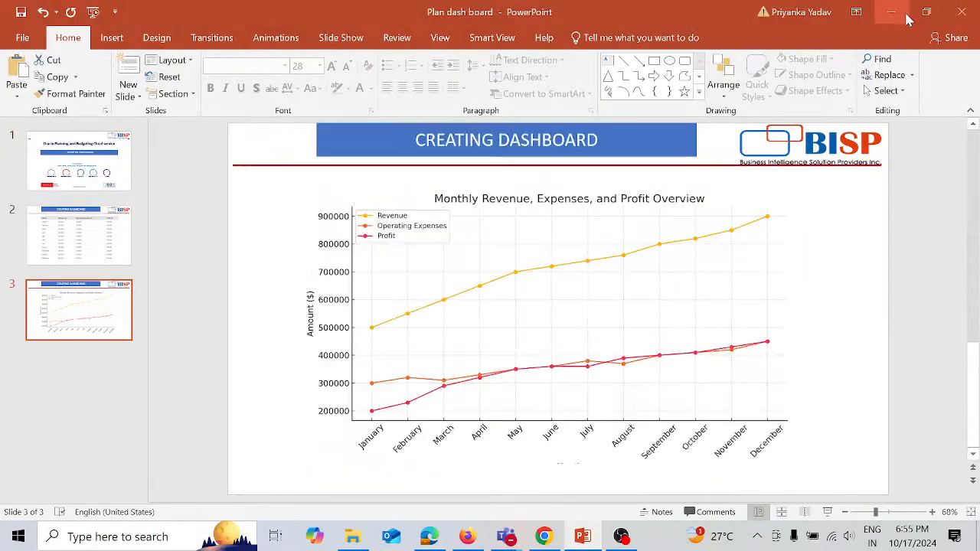
click(468, 536)
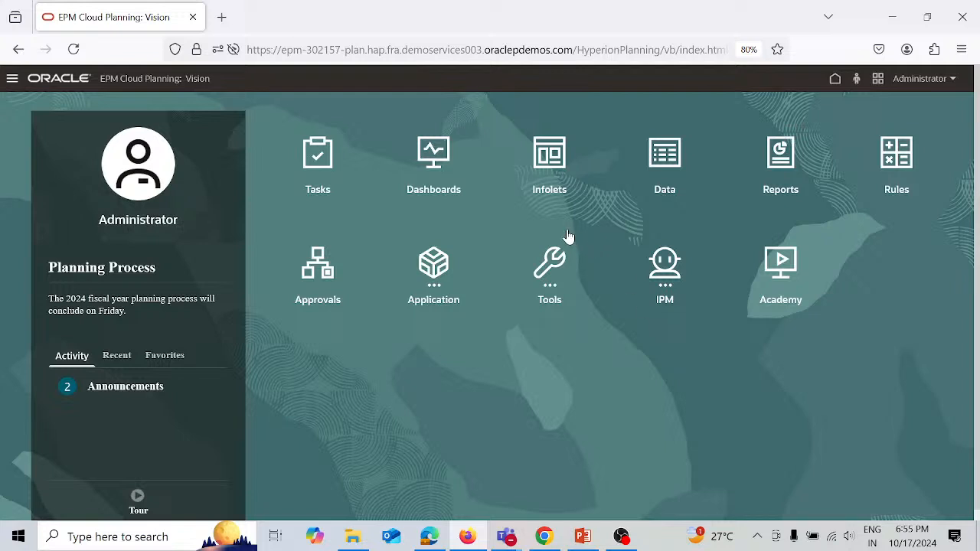
Go to the dashboards library and create a new dashboard of type Dashboard 2.0
click(439, 155)
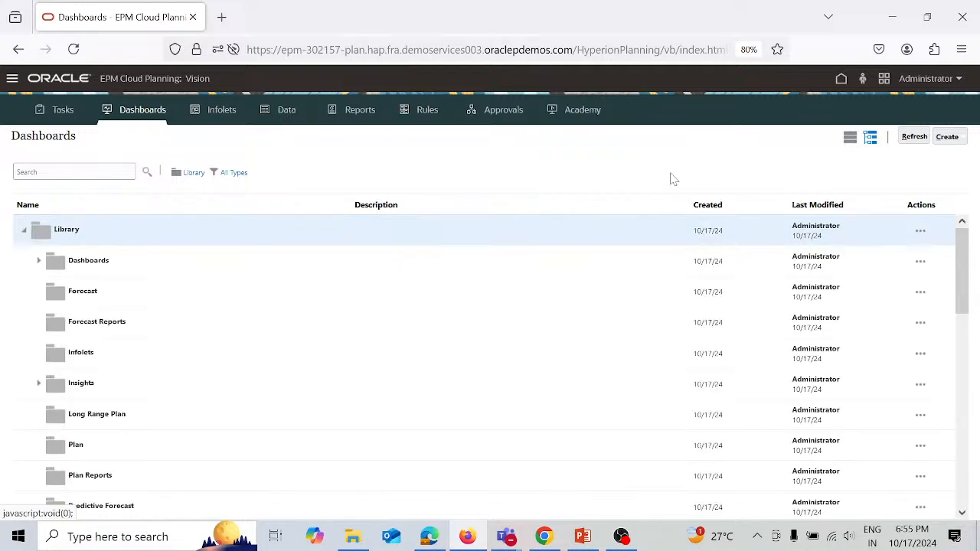
click(958, 142)
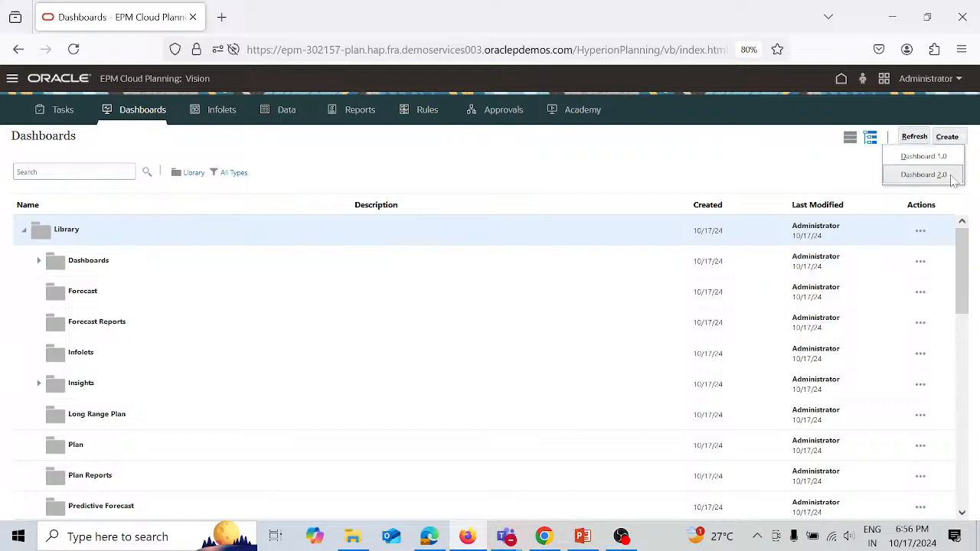
click(923, 174)
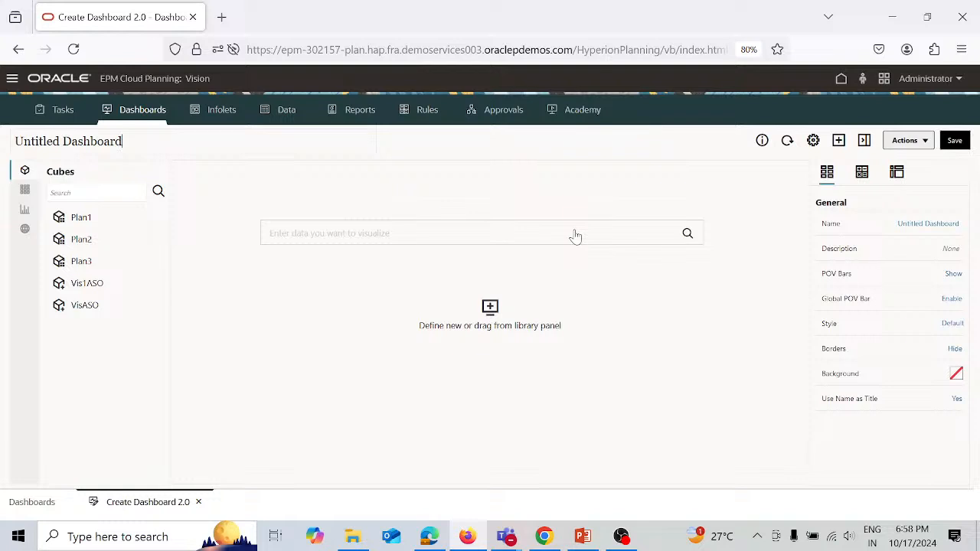
Add the Balance Sheet - Forecast Drill form from the object library to the empty dashboard canvas
click(25, 191)
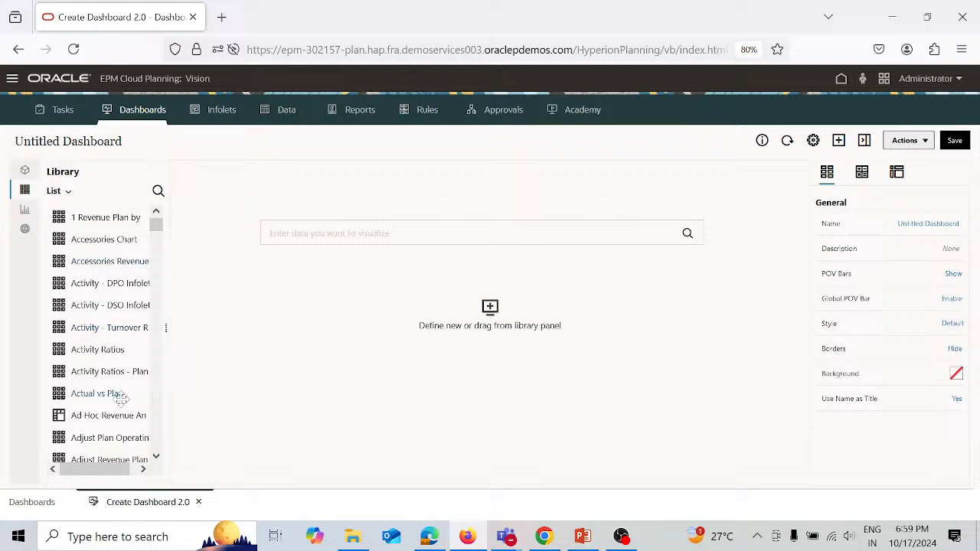
scroll(121, 398, down, 3)
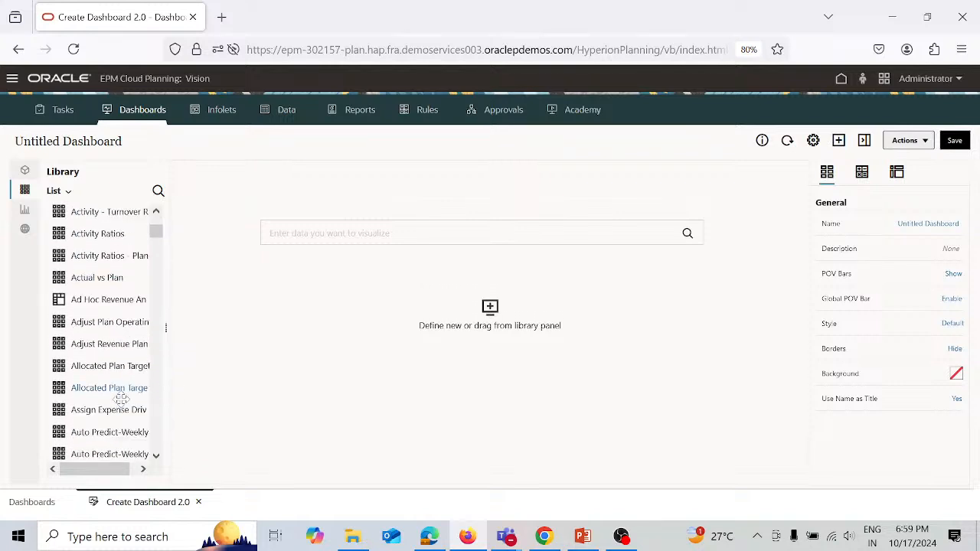
scroll(121, 398, down, 2)
scroll(121, 398, down, 1)
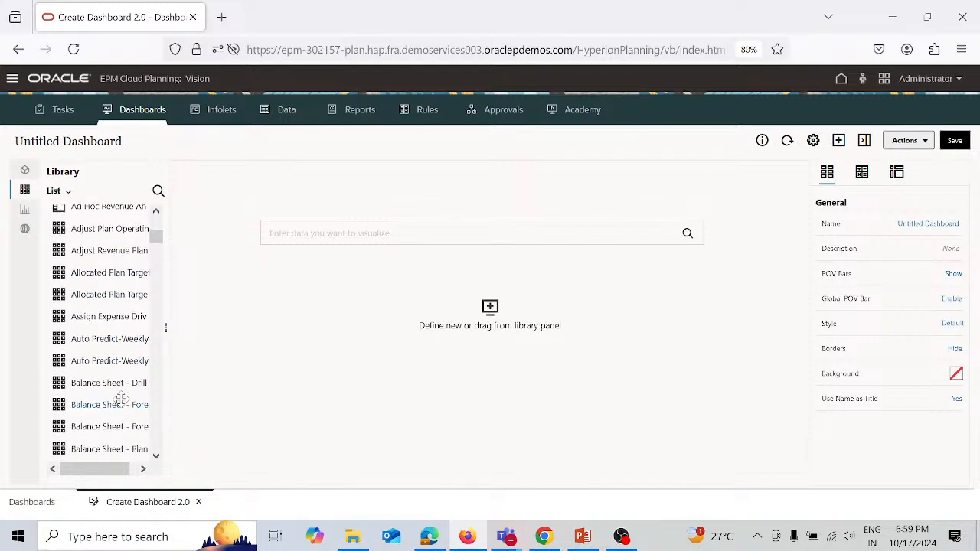
scroll(121, 398, down, 1)
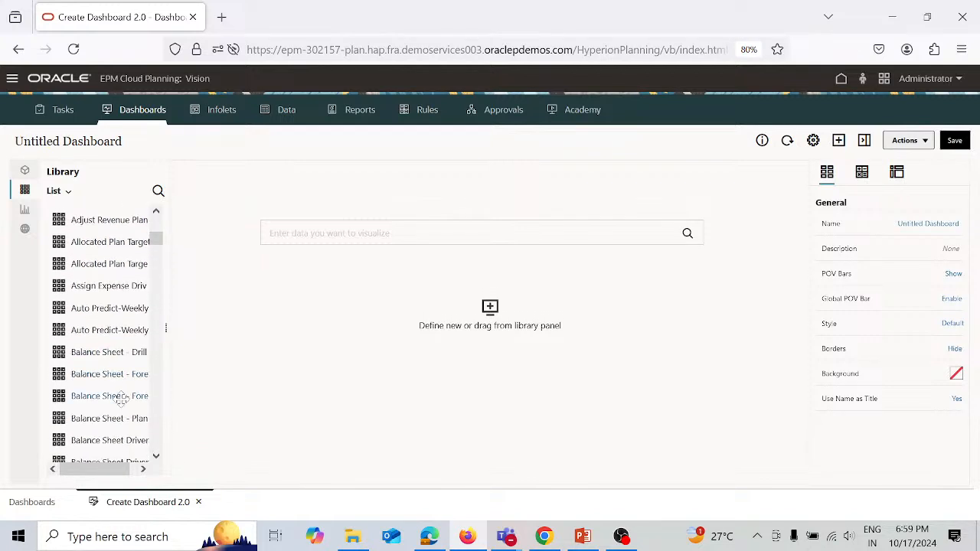
scroll(121, 398, down, 1)
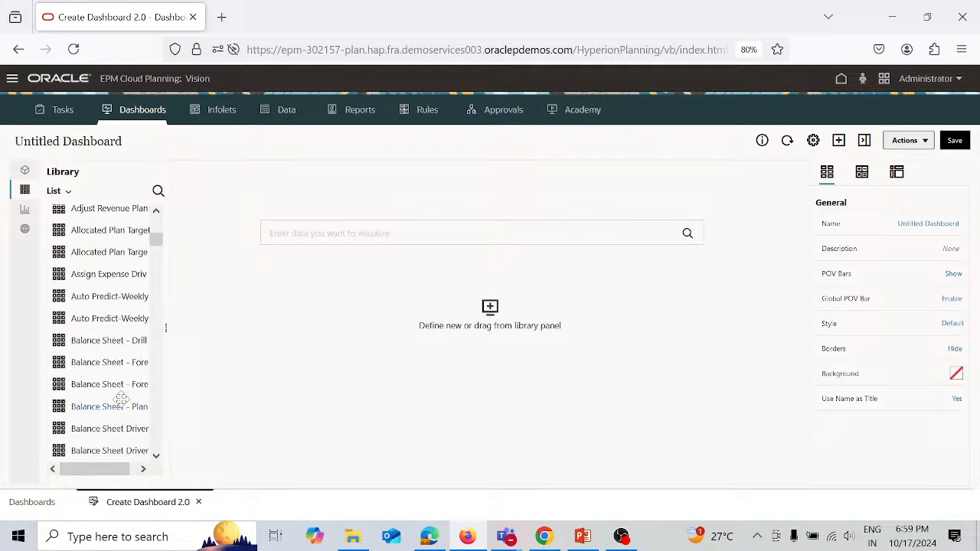
scroll(121, 398, down, 1)
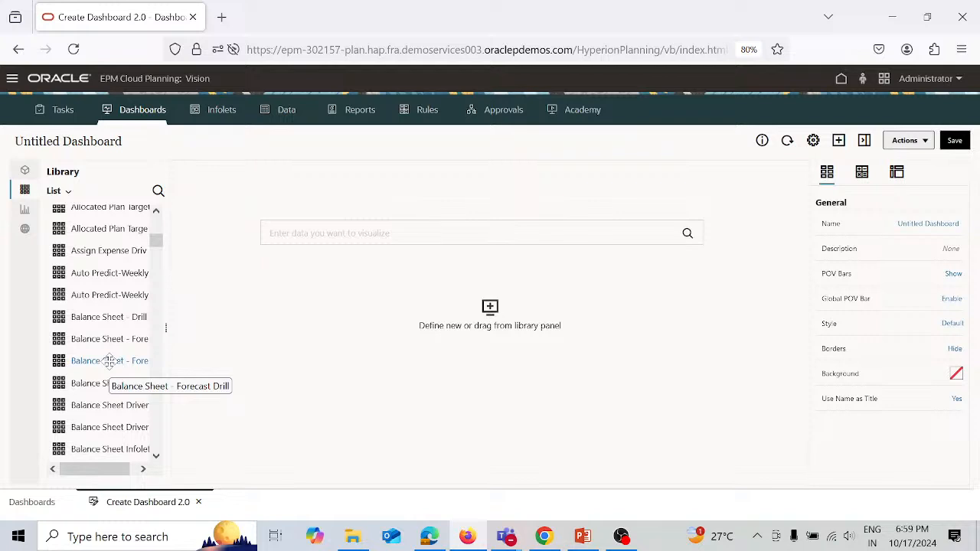
drag(109, 363, 240, 349)
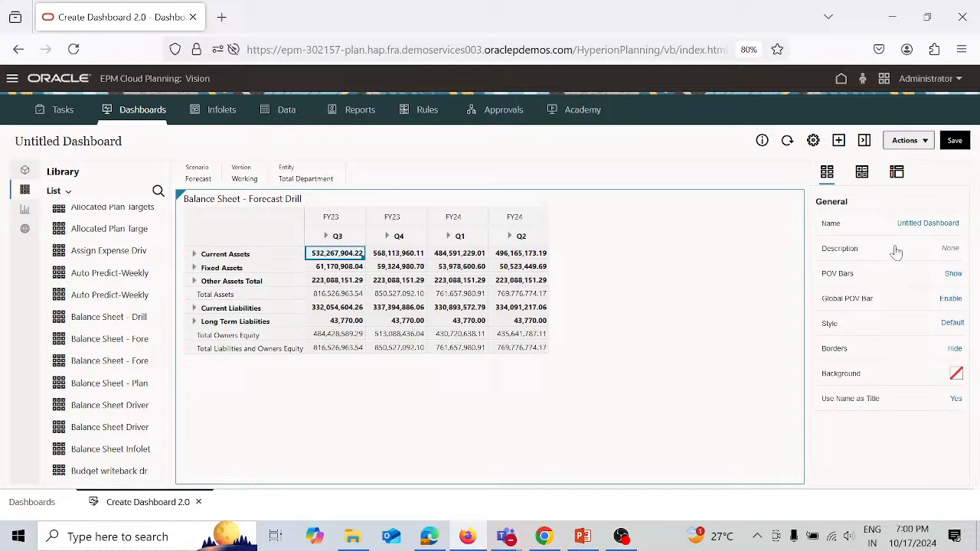
Change the Balance Sheet - Forecast Drill component from a grid to a Bar chart
mouse_move(781, 229)
click(772, 199)
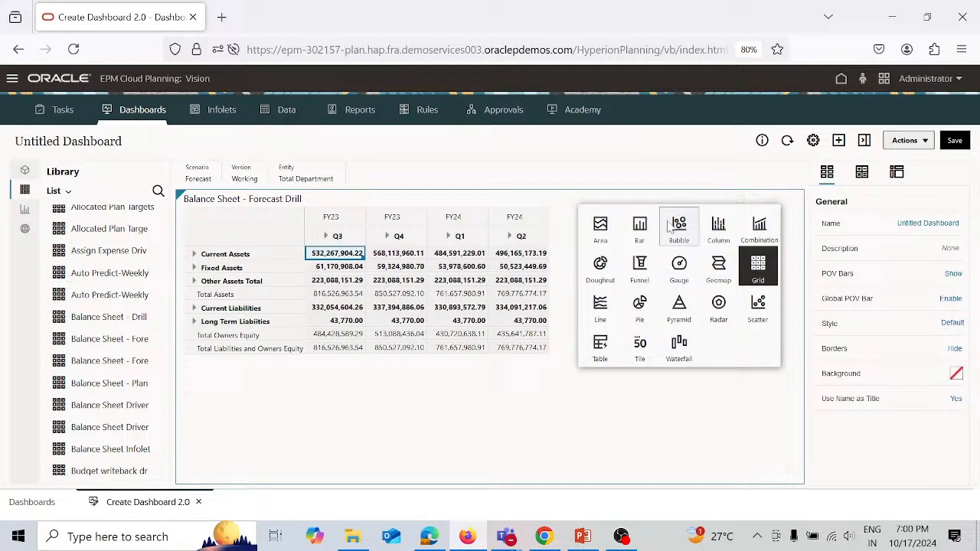
click(645, 230)
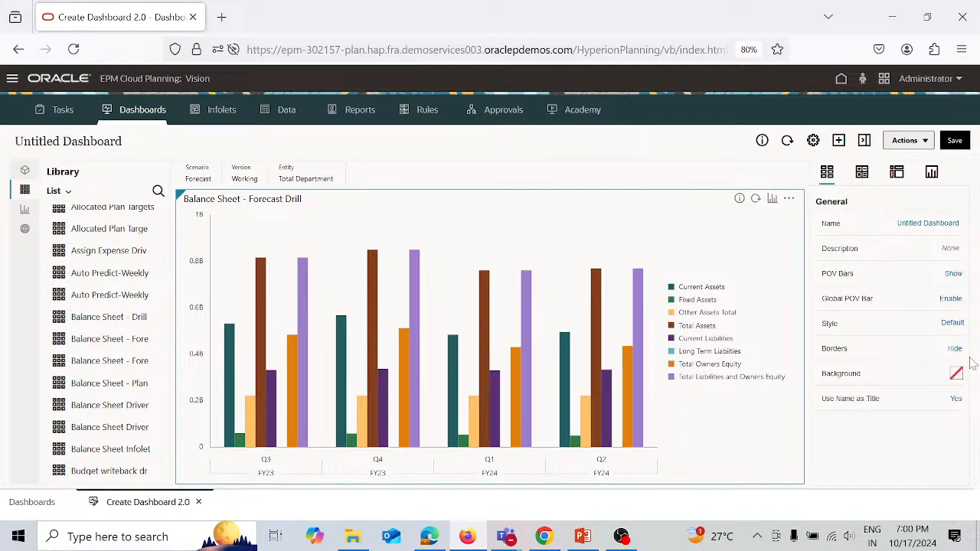
Set the bar chart's Scale to None in its chart-specific properties
click(932, 175)
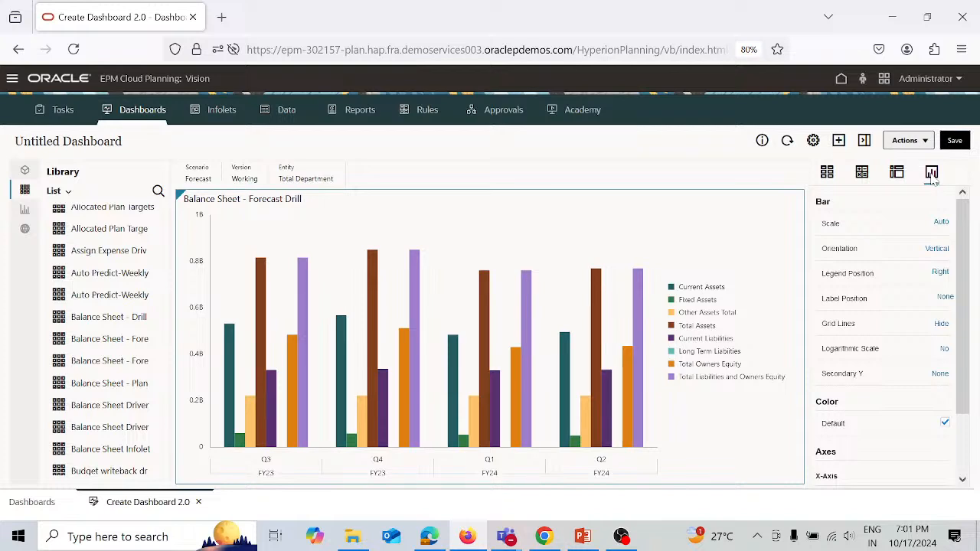
click(941, 223)
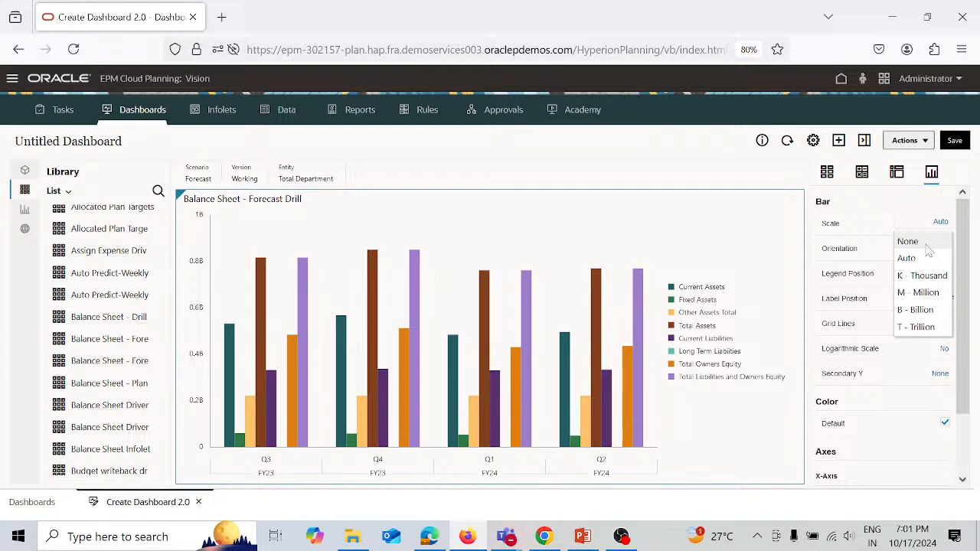
click(922, 244)
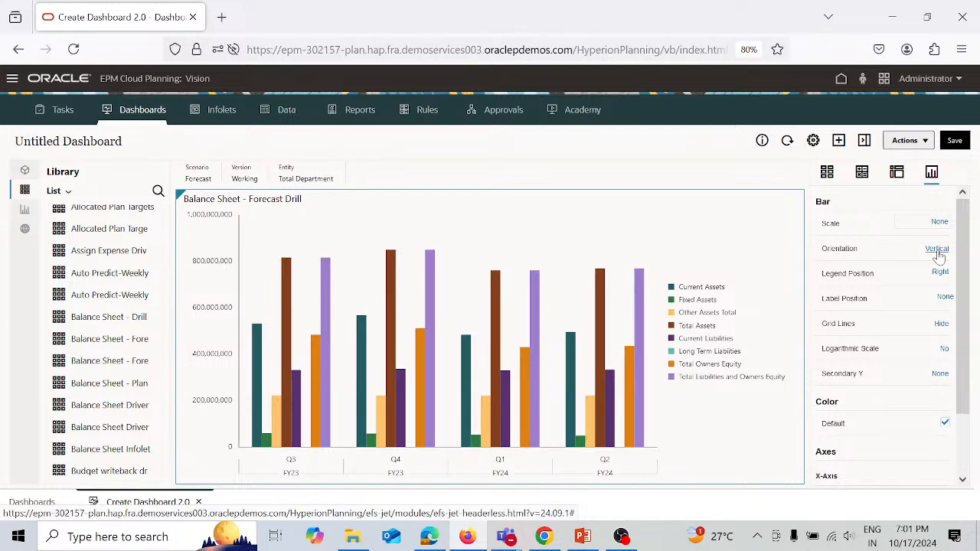
Try the Horizontal orientation and the Left legend position on the bar chart, restoring Vertical and Right
click(937, 251)
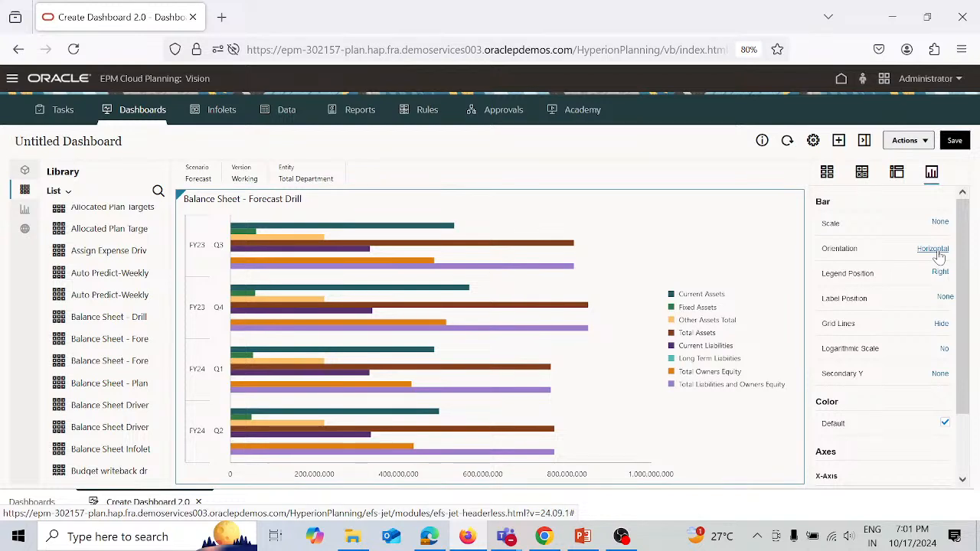
click(935, 250)
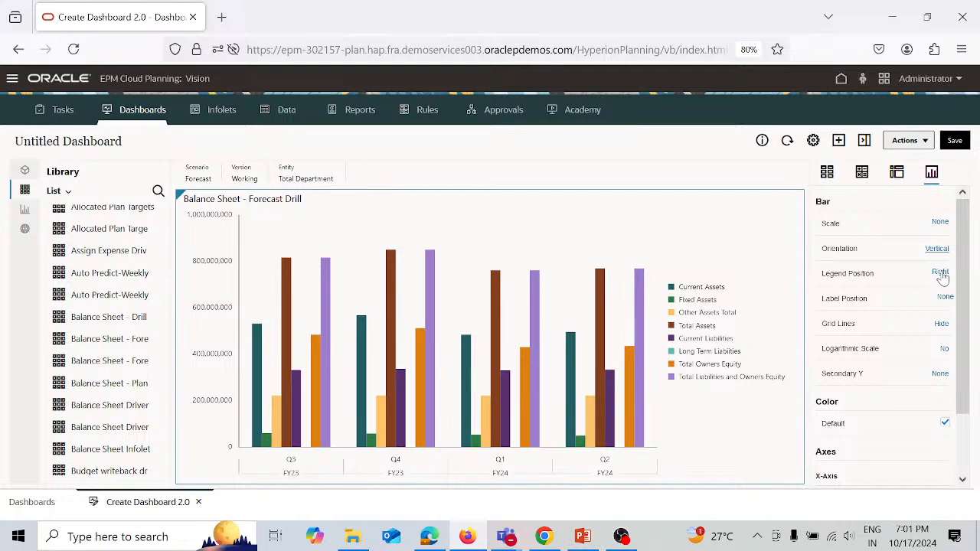
click(940, 273)
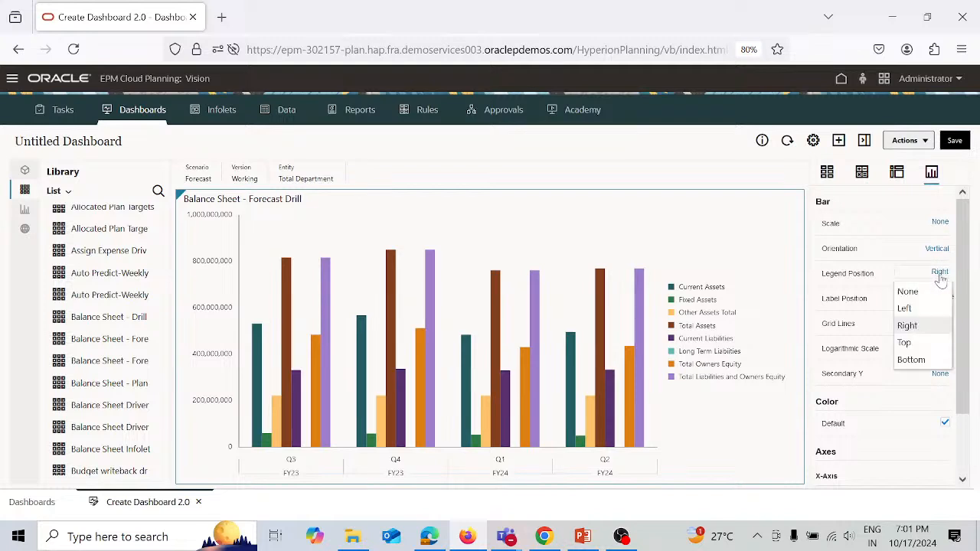
click(905, 309)
mouse_move(632, 379)
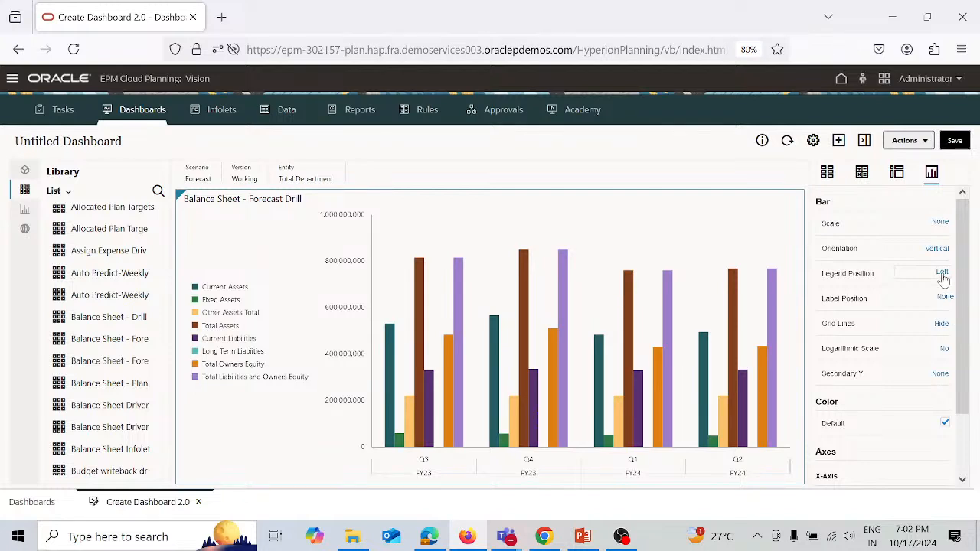
click(943, 276)
click(934, 327)
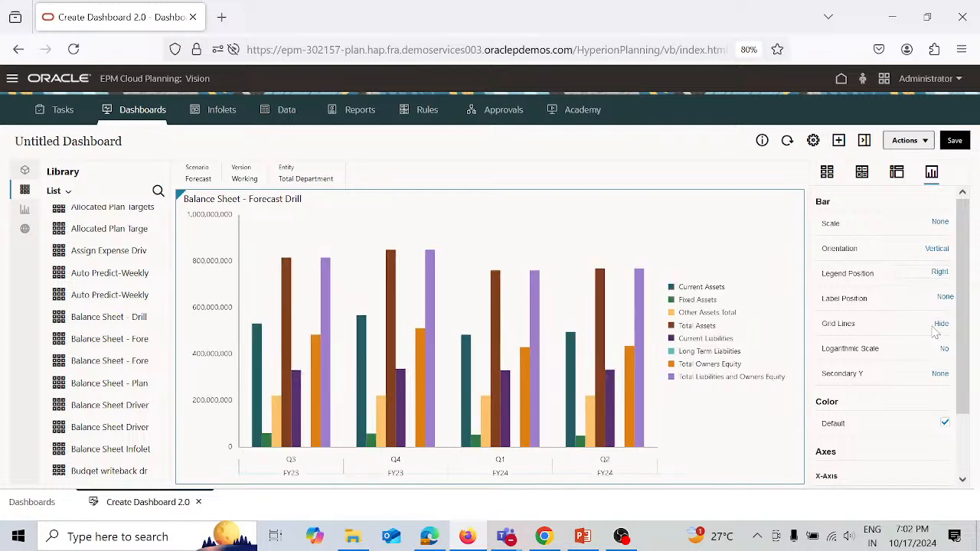
Try the Inside Bar Edge and Outside Bar Edge label positions on the bar chart, returning Label Position to None
click(946, 298)
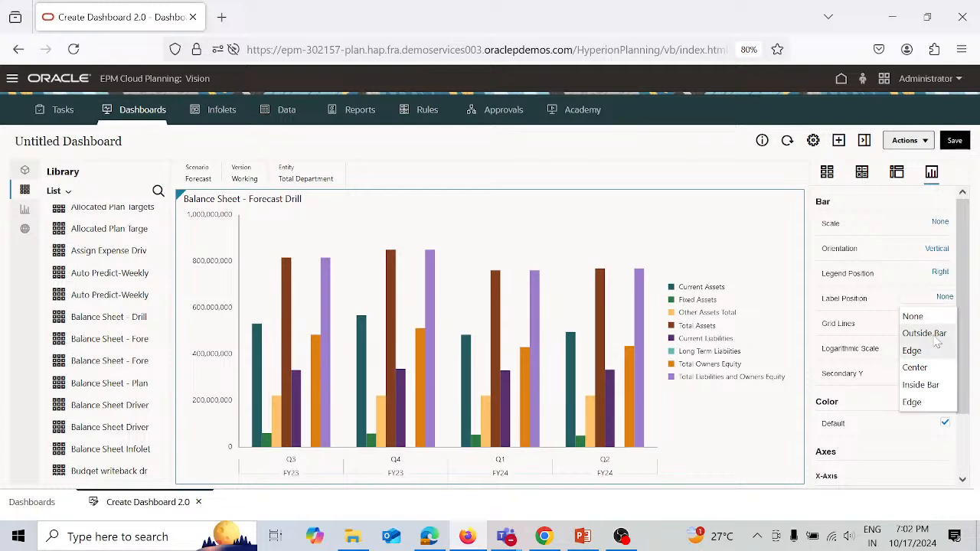
click(923, 387)
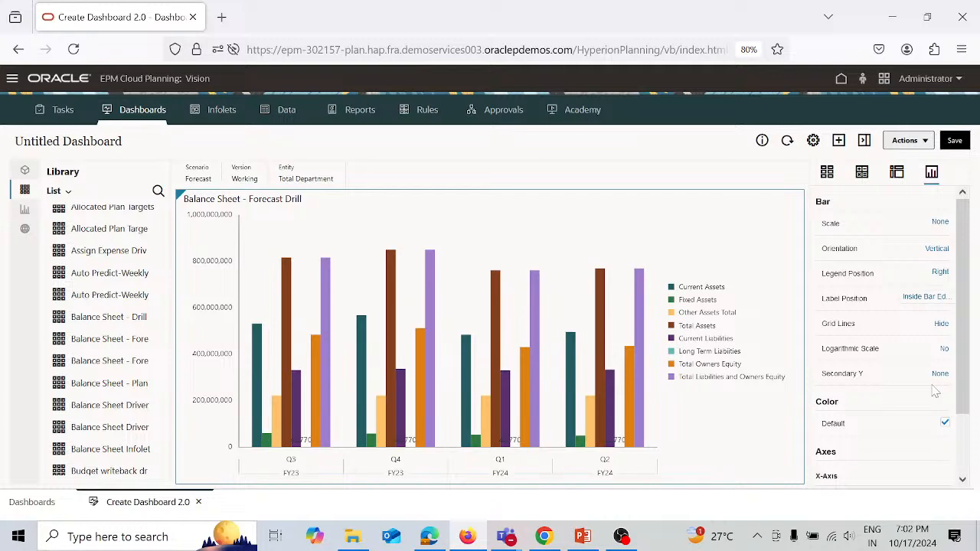
mouse_move(401, 450)
click(944, 298)
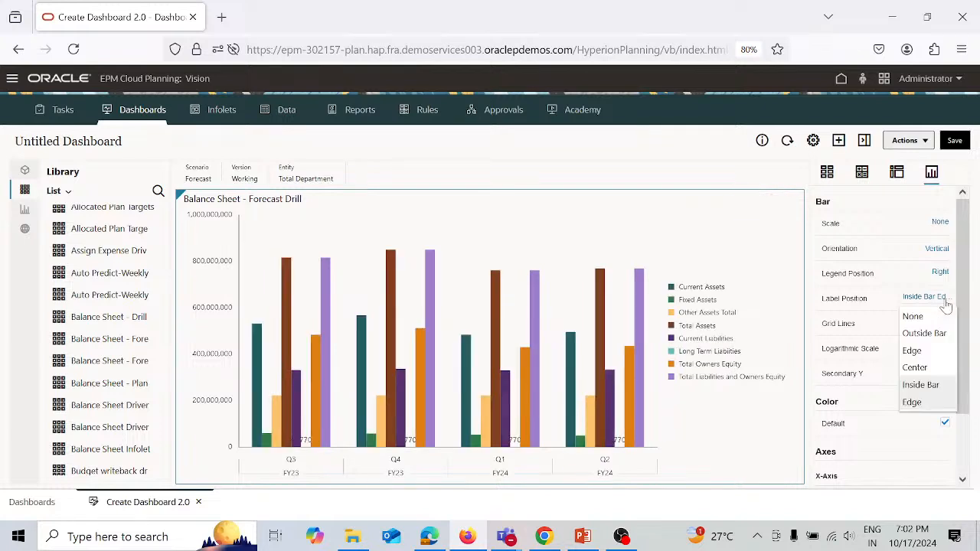
click(918, 323)
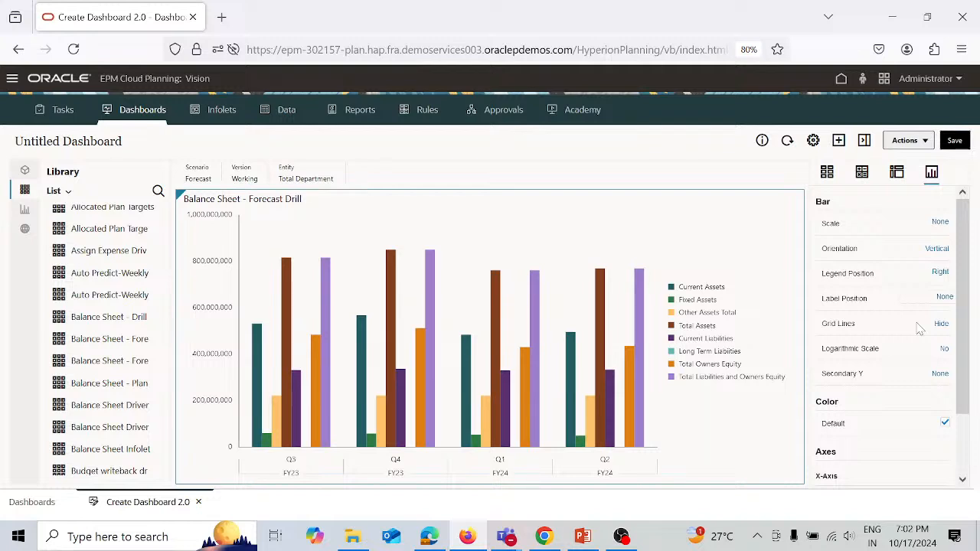
click(948, 299)
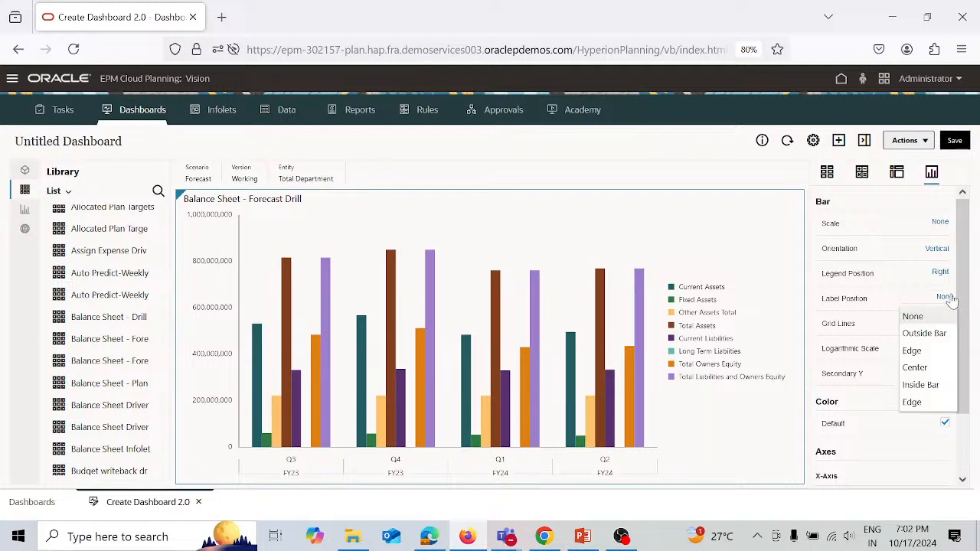
click(934, 340)
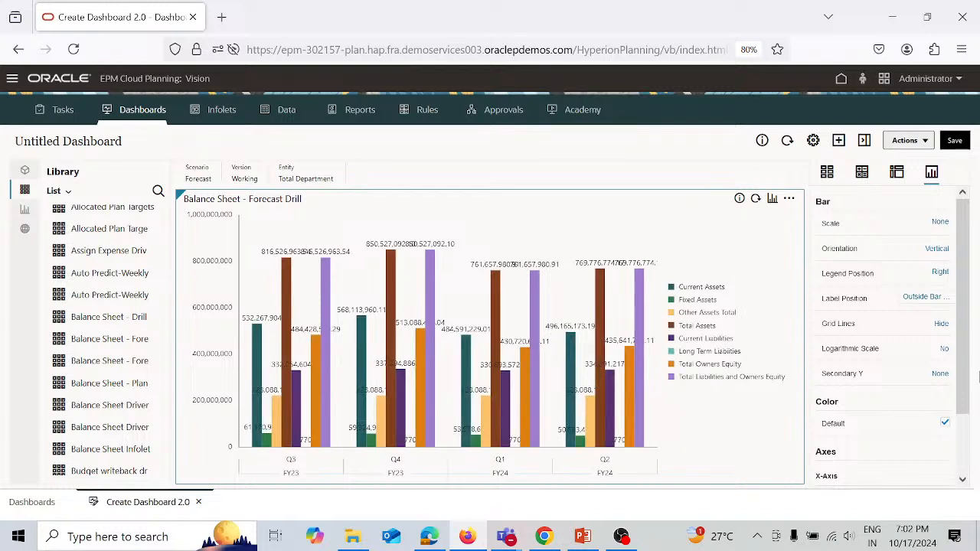
click(948, 306)
click(932, 321)
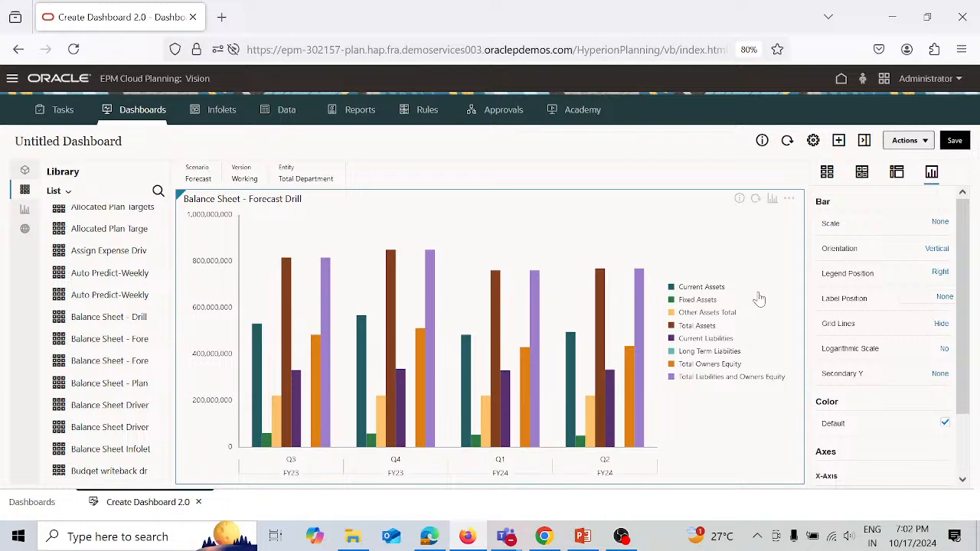
Try showing the bar chart's grid lines and enabling its logarithmic scale, resetting them to Hide and No
click(942, 325)
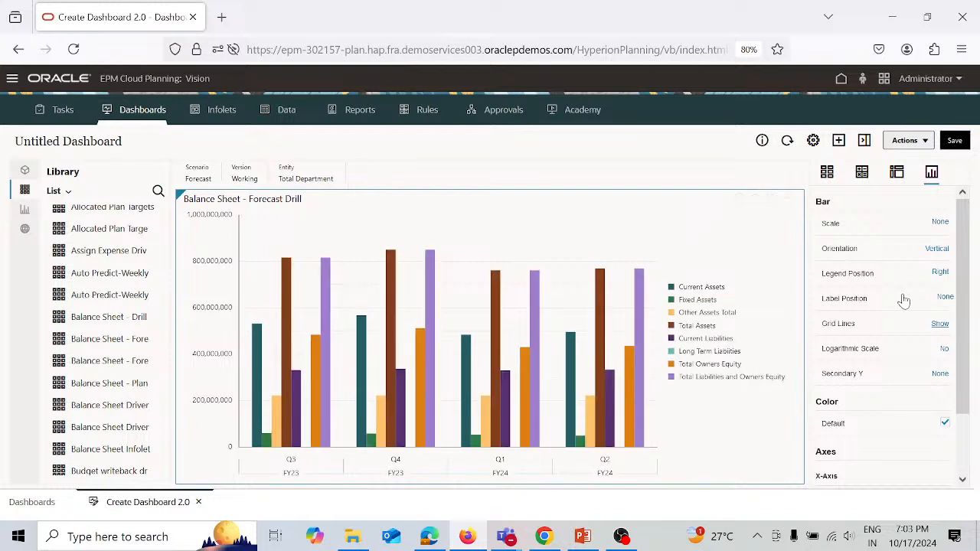
click(940, 325)
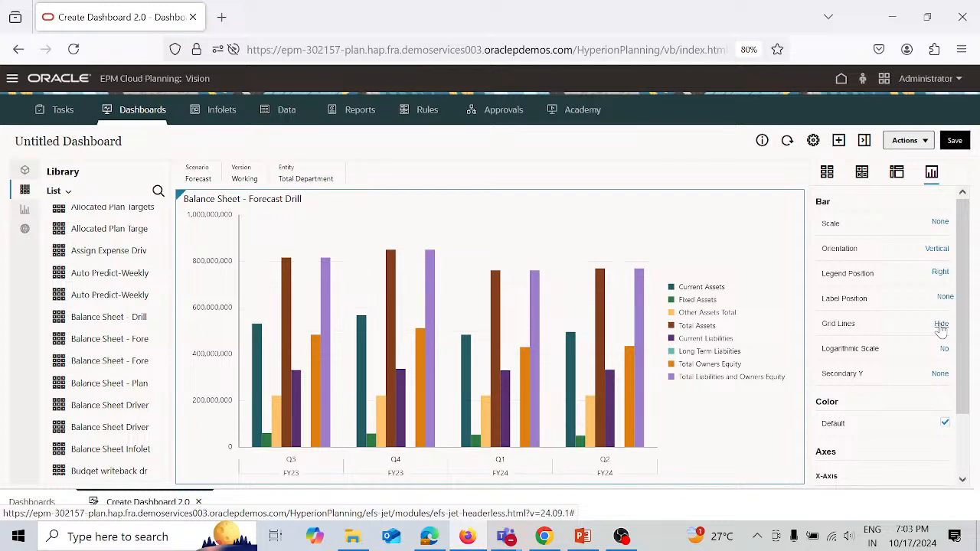
click(944, 350)
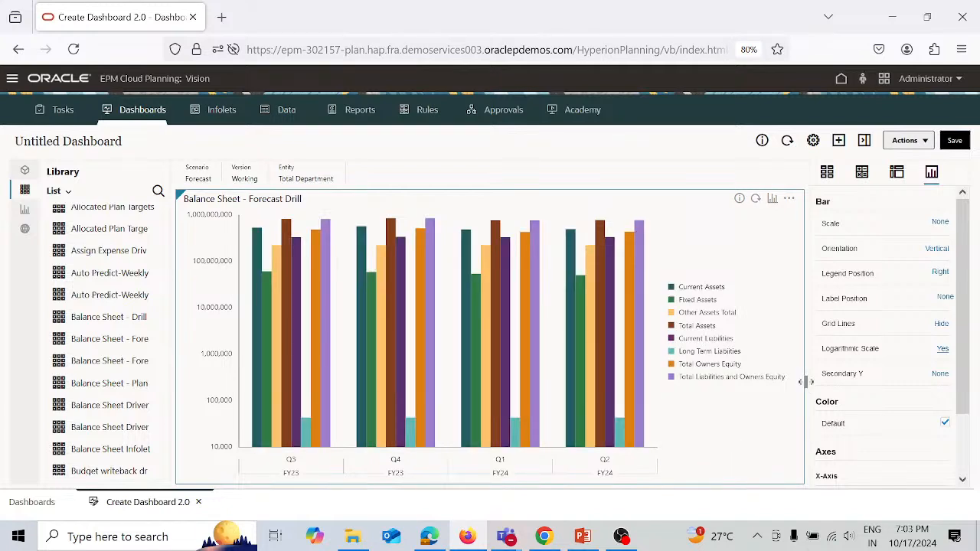
click(943, 351)
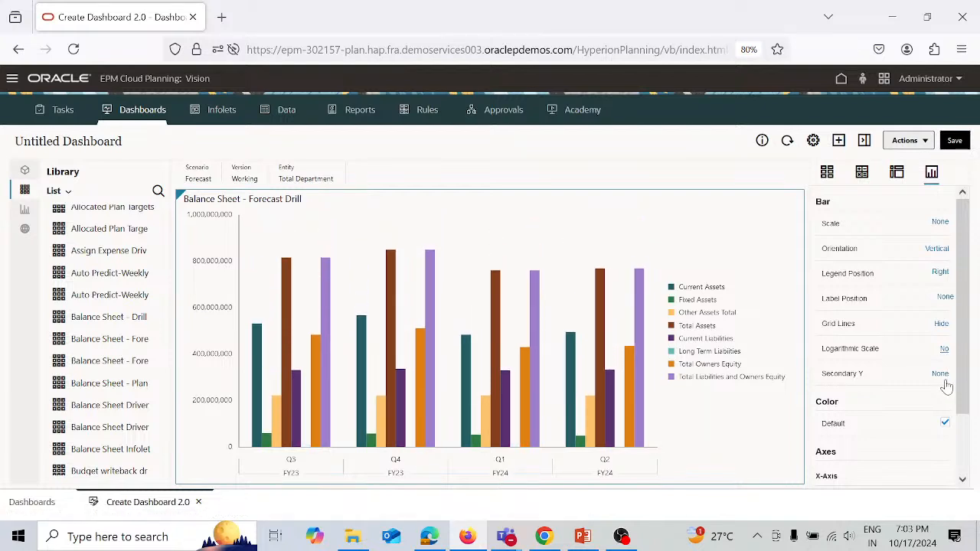
Review the accounts available for the bar chart's Secondary Y axis, leaving the setting at None
click(940, 374)
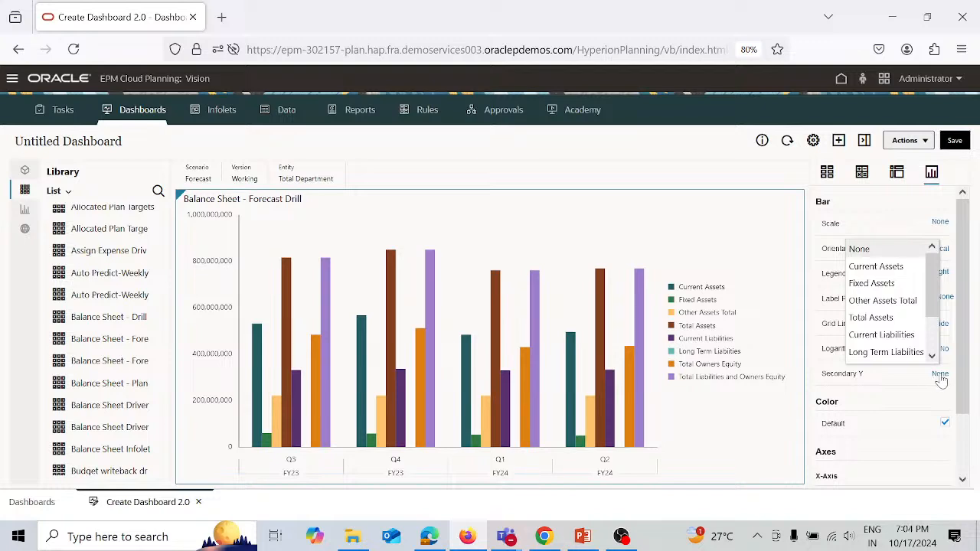
scroll(938, 306, down, 1)
scroll(939, 306, down, 2)
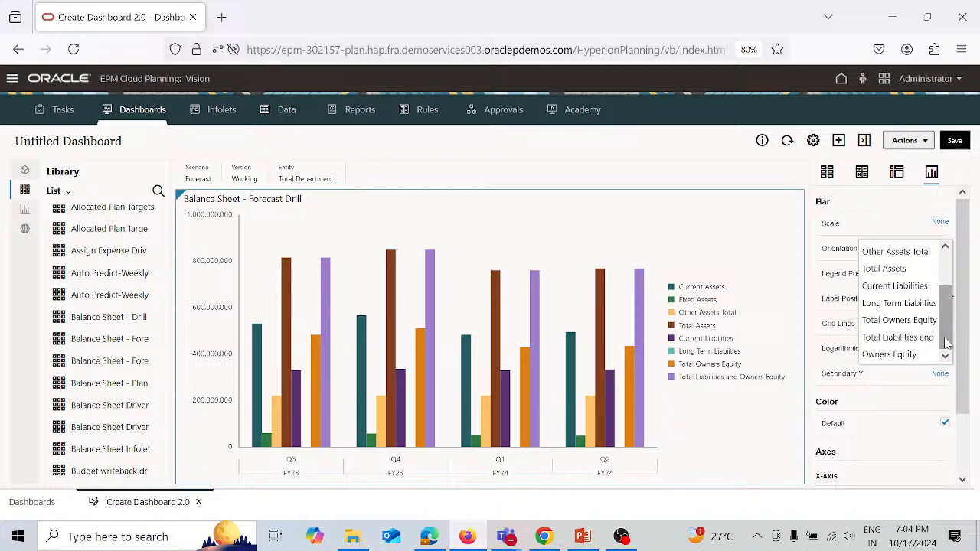
drag(947, 344, 947, 303)
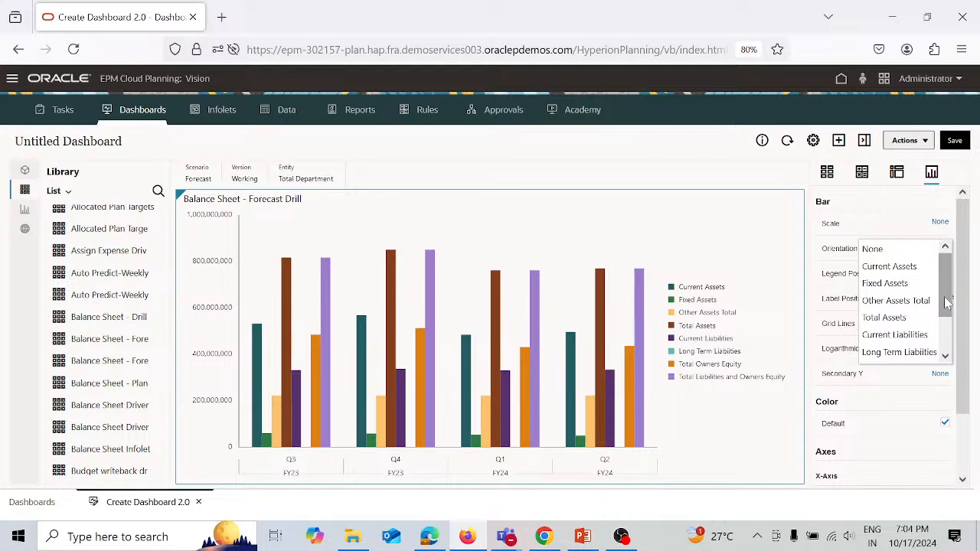
click(733, 185)
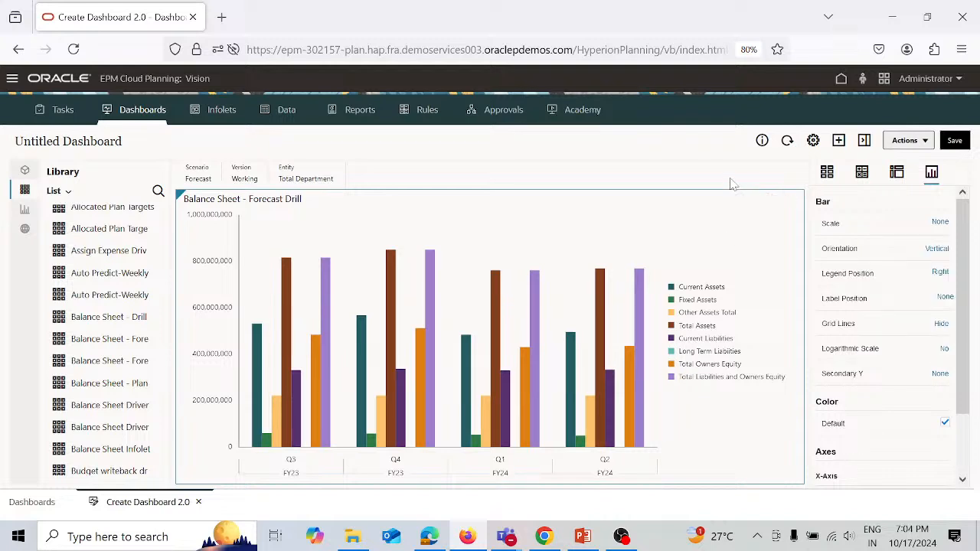
Turn off the bar chart's default colors and look over its color palette and axis range settings
click(946, 423)
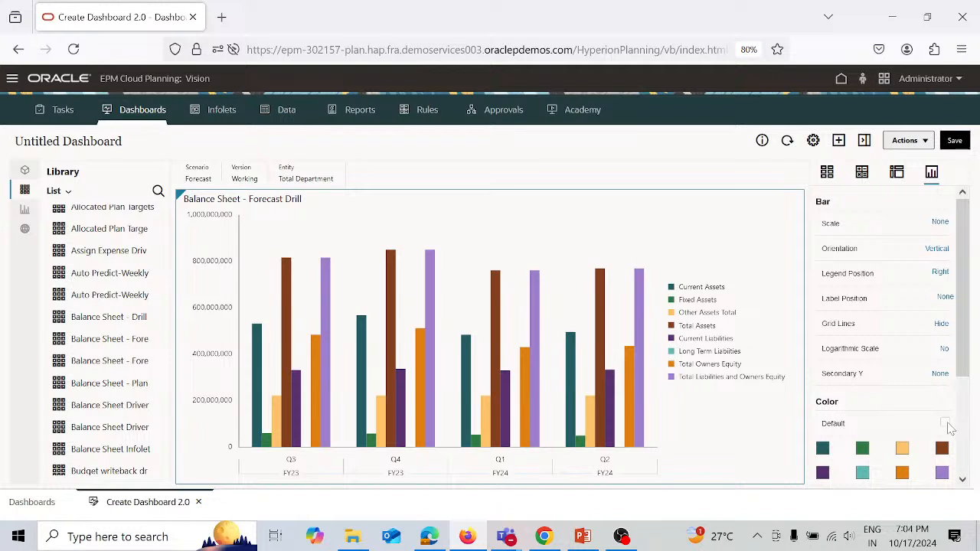
scroll(949, 429, down, 3)
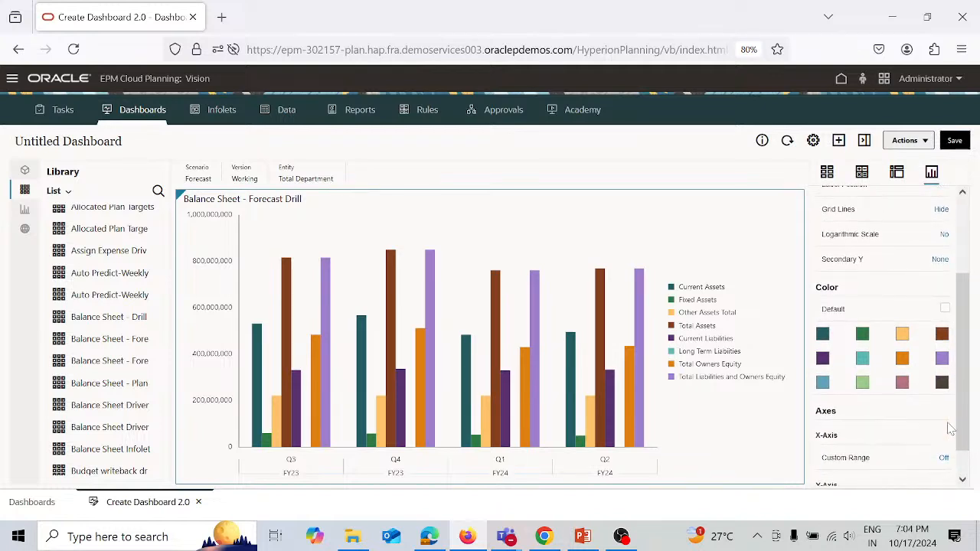
scroll(950, 429, down, 2)
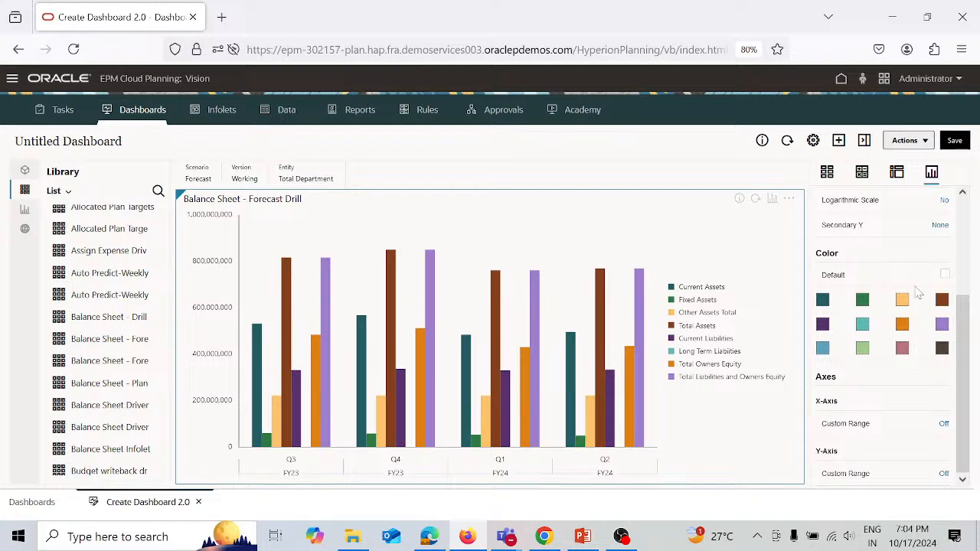
scroll(919, 293, up, 3)
scroll(919, 294, down, 1)
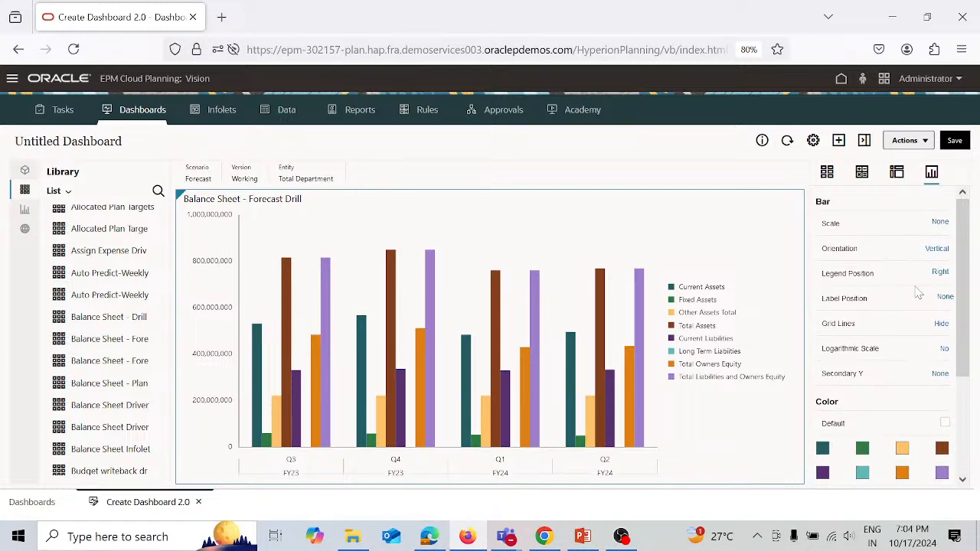
Set the chart's background to the solid color #ffe4b5 in its general chart properties
click(899, 175)
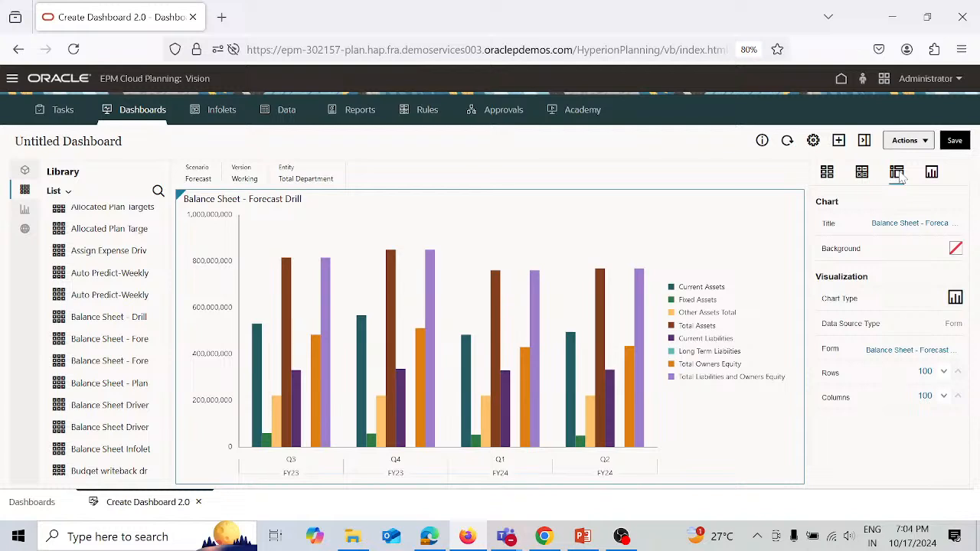
click(911, 230)
click(955, 250)
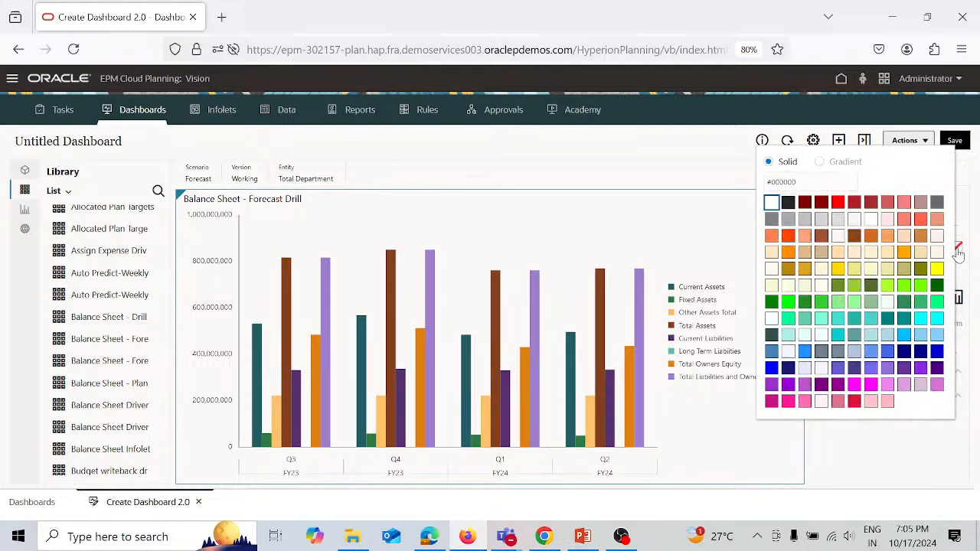
click(886, 253)
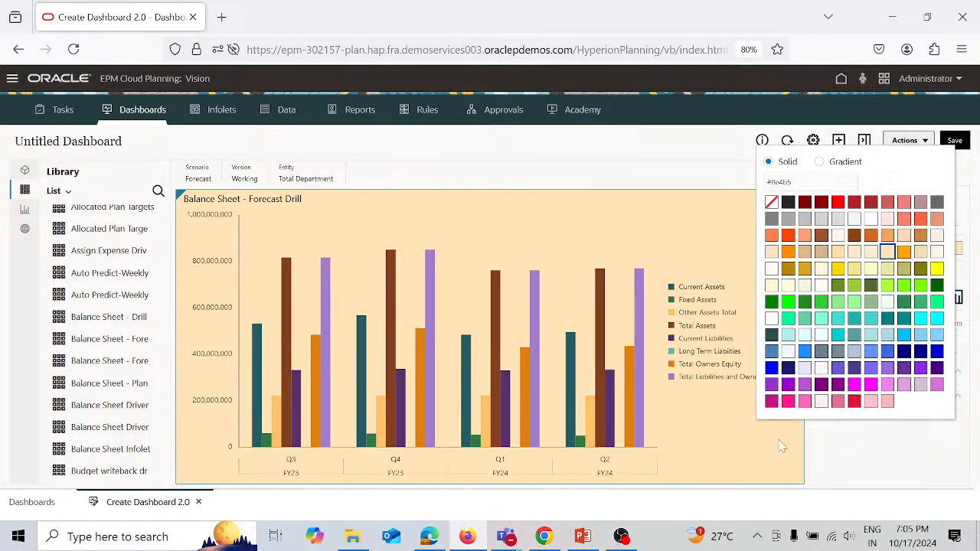
click(735, 178)
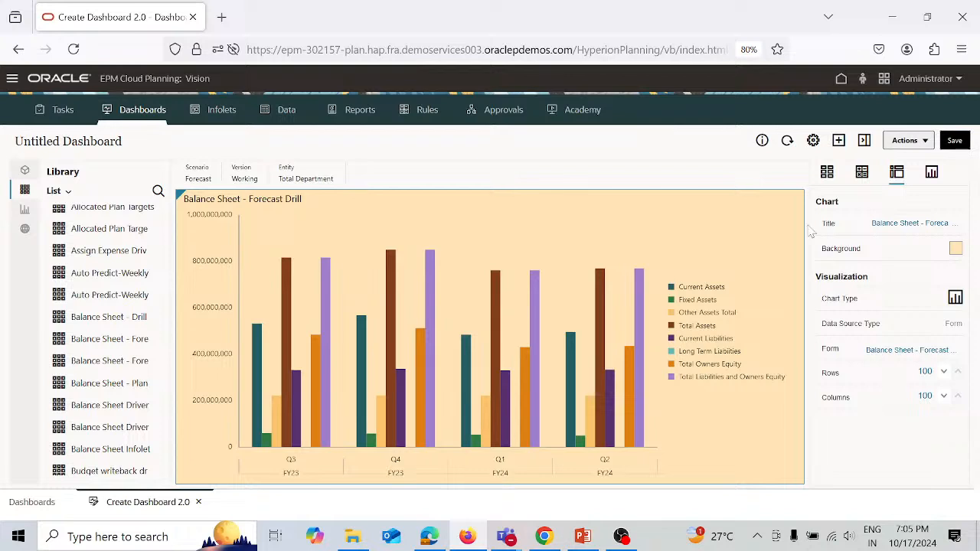
Rename the dashboard as Balance Sheet in its general properties
click(826, 175)
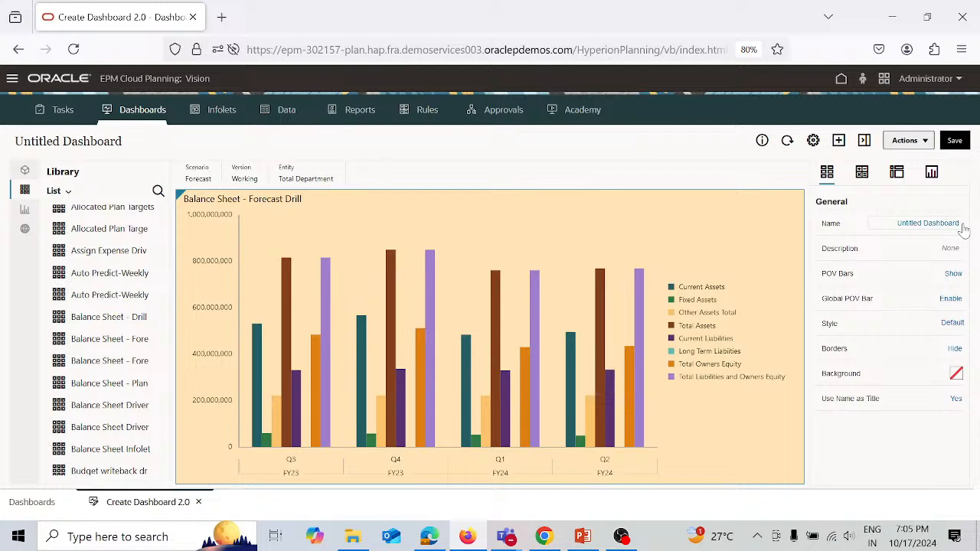
click(957, 224)
key(BackSpace)
key(BackSpace)
key(BackSpace)
key(BackSpace)
key(BackSpace)
key(BackSpace)
key(BackSpace)
key(BackSpace)
key(BackSpace)
key(BackSpace)
key(BackSpace)
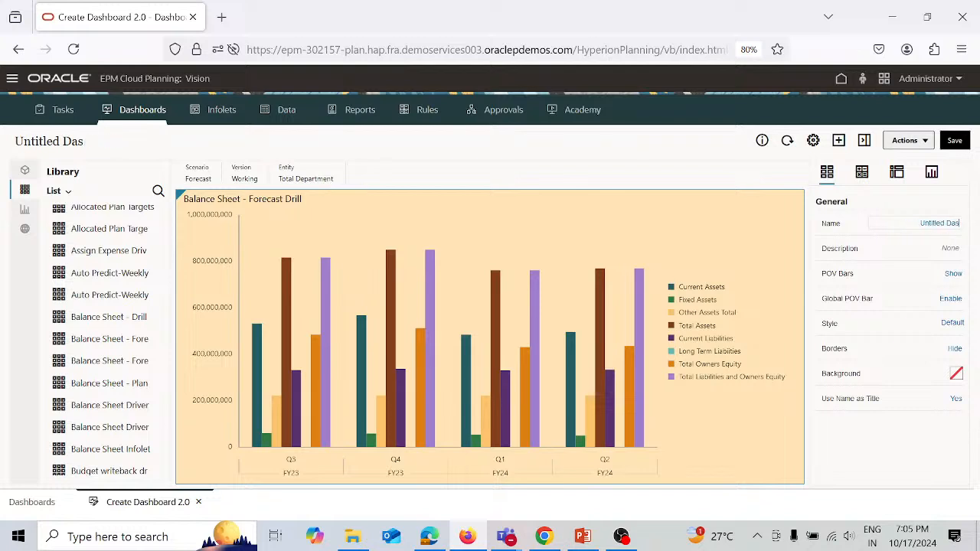
key(BackSpace)
key(BackSpace)
key(BackSpace)
key(BackSpace)
key(BackSpace)
key(BackSpace)
key(BackSpace)
text(Balnace)
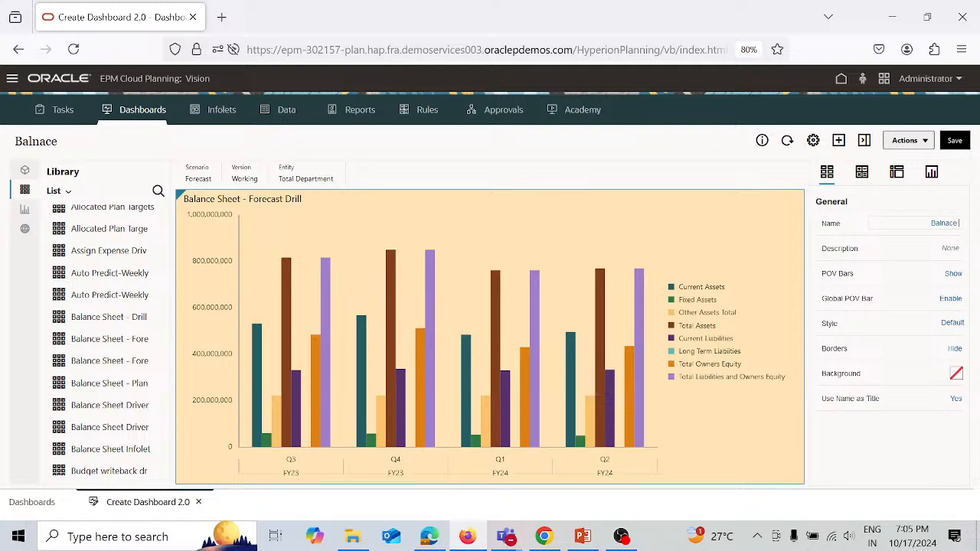
key(BackSpace)
key(BackSpace)
key(BackSpace)
key(BackSpace)
text(ance Sheet)
Try showing the dashboard's borders, restore Hide, and look over the dashboard background colors without choosing one
click(955, 349)
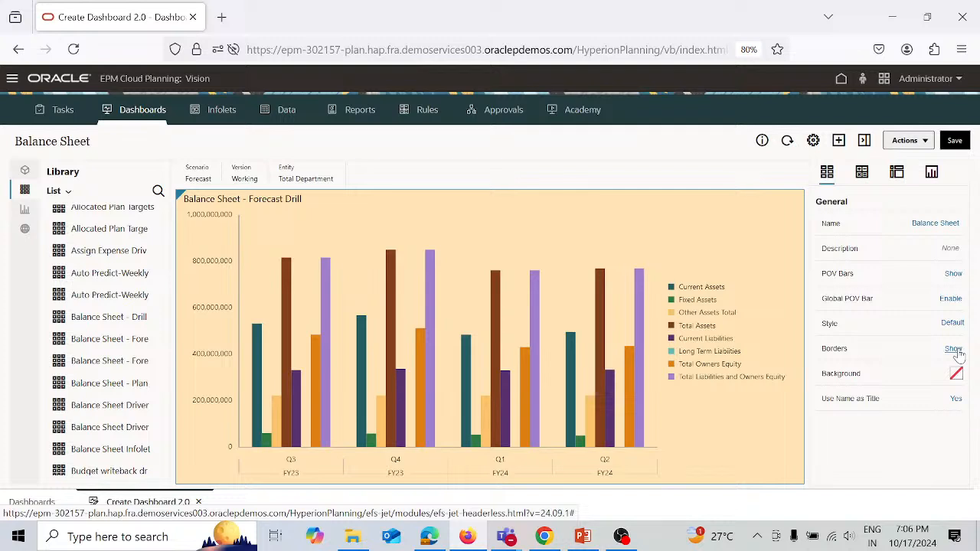
click(954, 349)
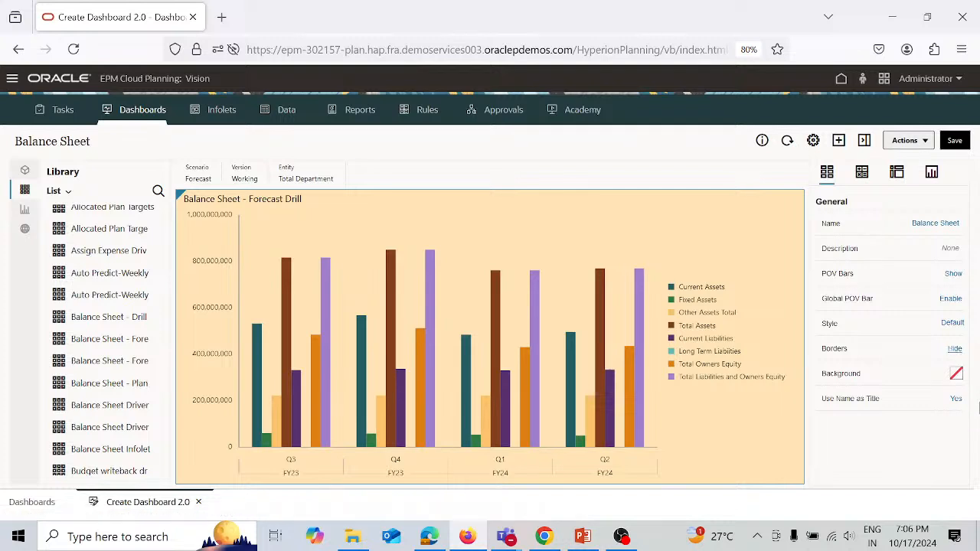
click(957, 377)
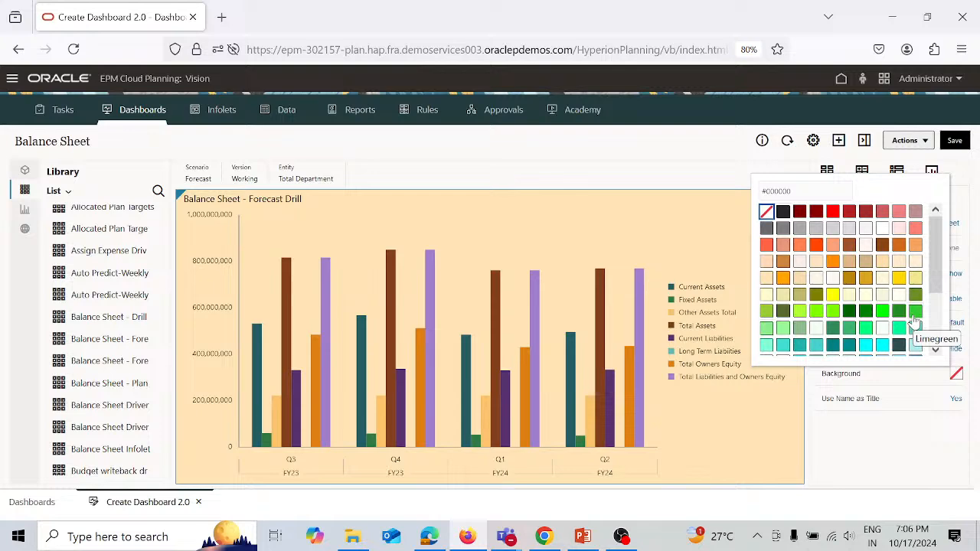
click(728, 176)
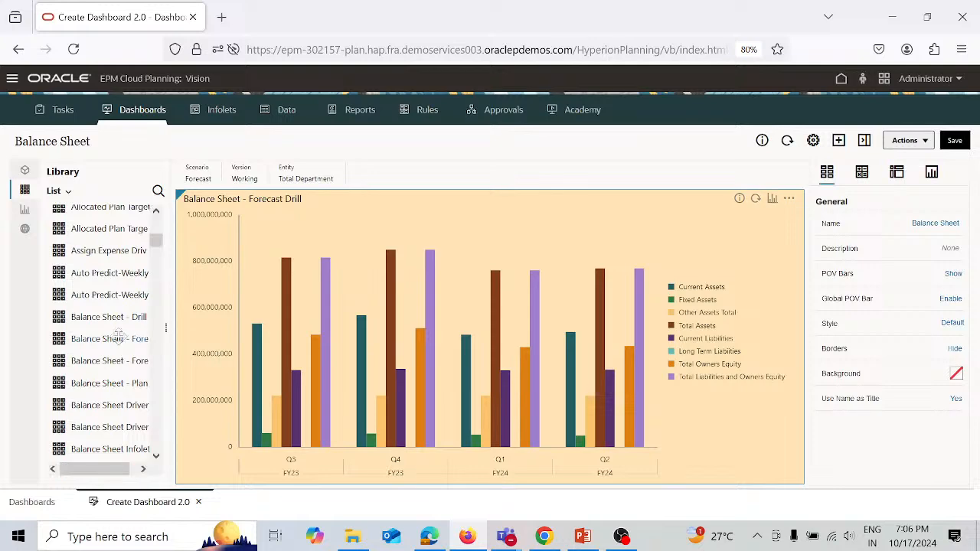
Try placing the Leverage Ratios form beside the Balance Sheet - Forecast Drill chart, and remove it from the dashboard
scroll(122, 331, down, 5)
scroll(126, 331, down, 12)
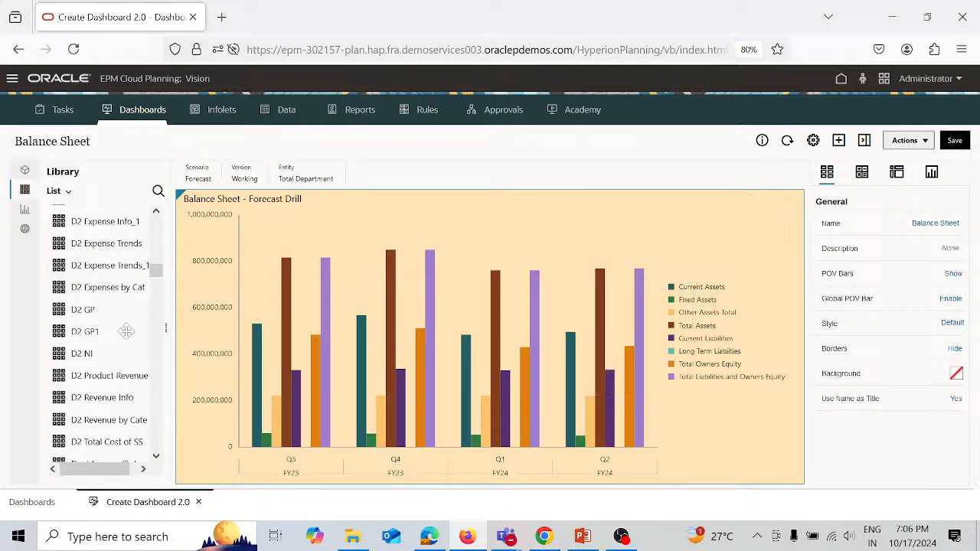
scroll(126, 331, down, 10)
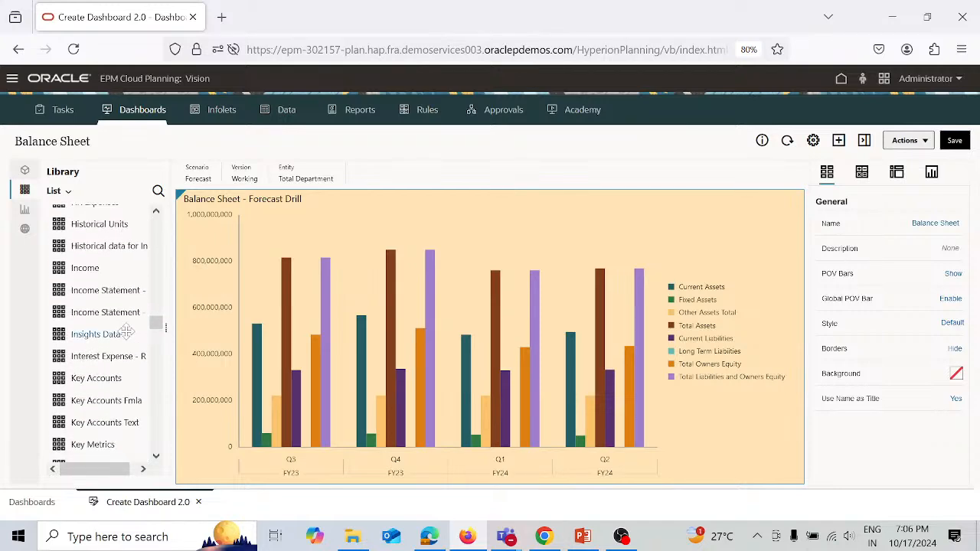
scroll(127, 331, down, 5)
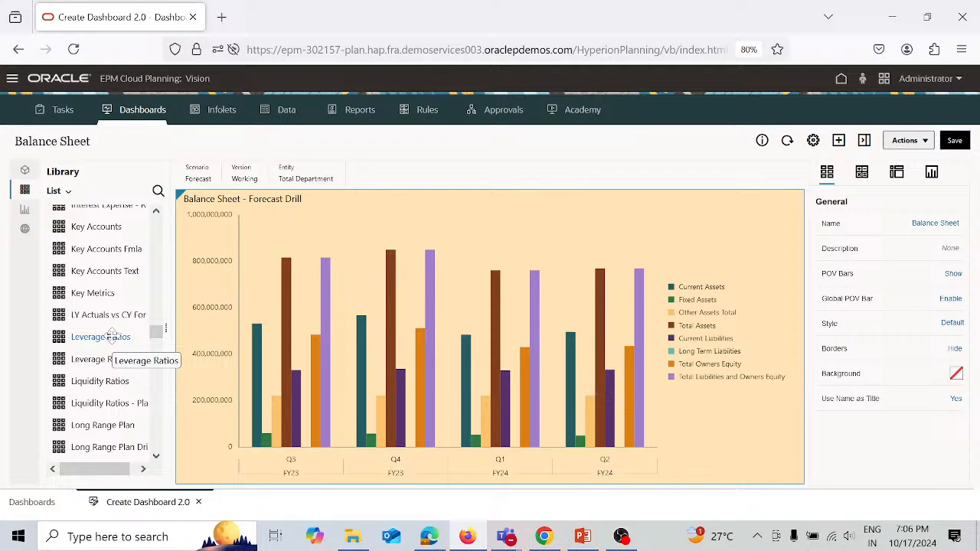
drag(112, 337, 201, 329)
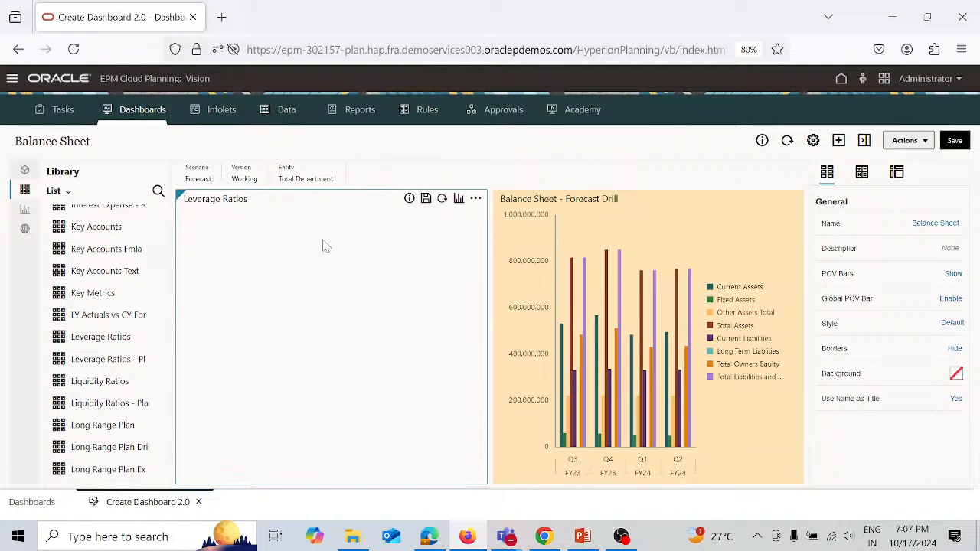
click(475, 200)
click(437, 251)
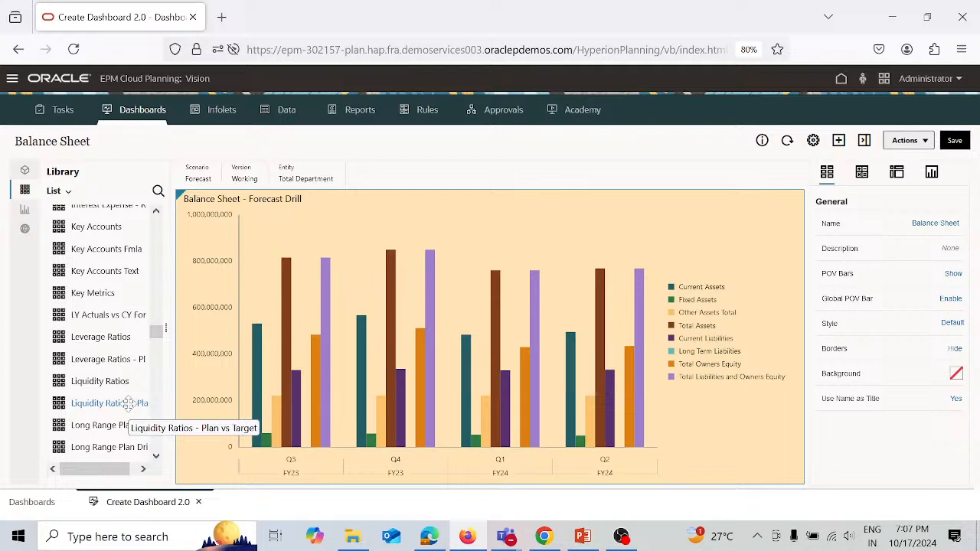
Add the Liquidity Ratios - Plan vs Target form beside the balance sheet chart and try to save the dashboard
drag(128, 403, 211, 407)
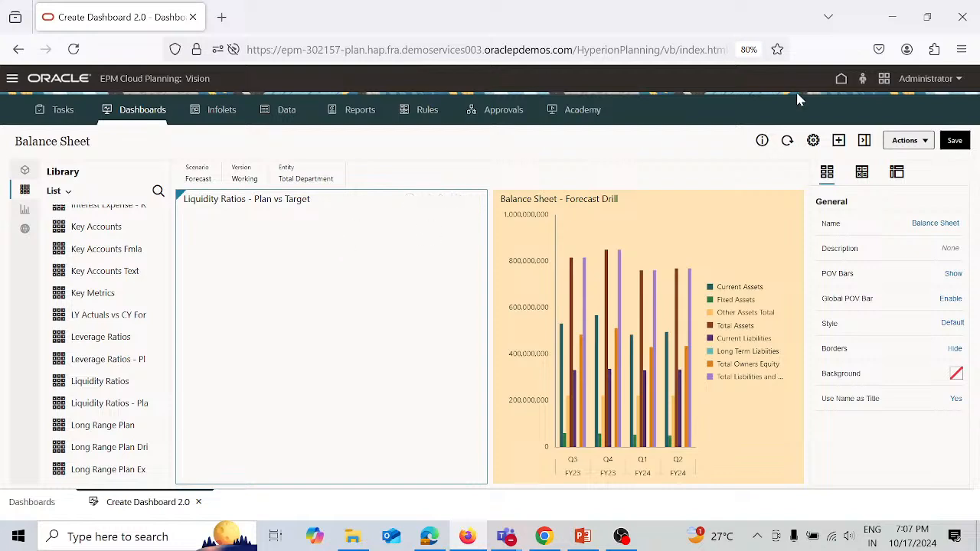
click(958, 142)
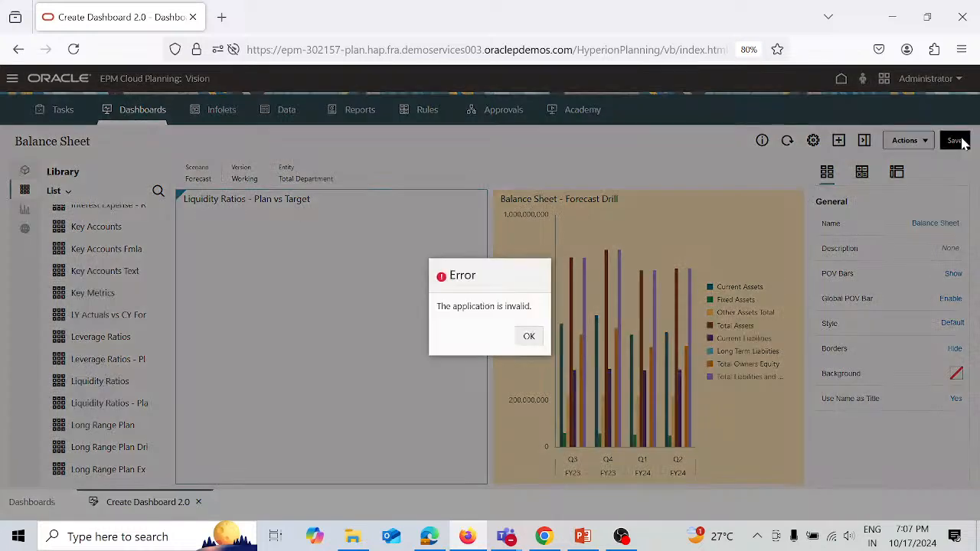
click(529, 337)
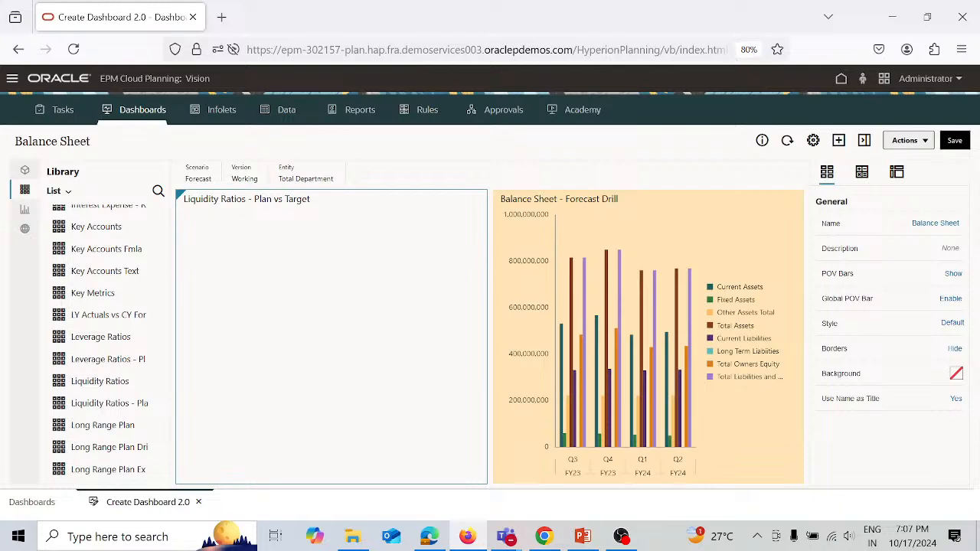
Reload the planning page, and switch to Chrome to reload the Vision application there
click(734, 53)
click(73, 49)
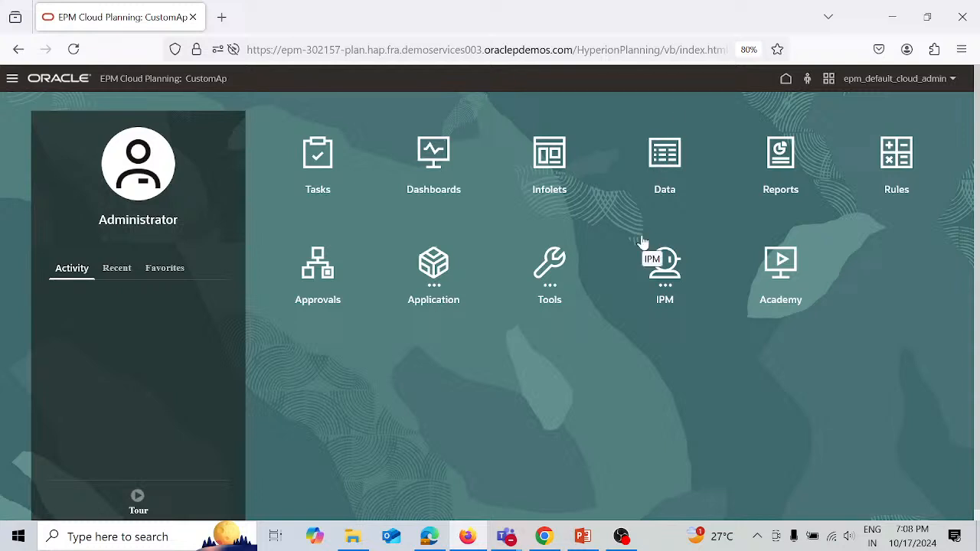
click(548, 537)
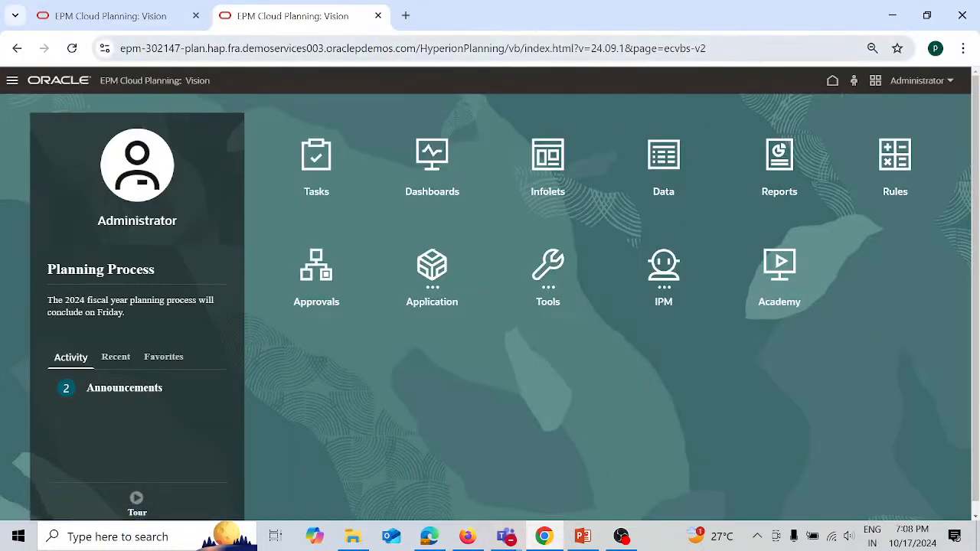
click(413, 48)
key(Return)
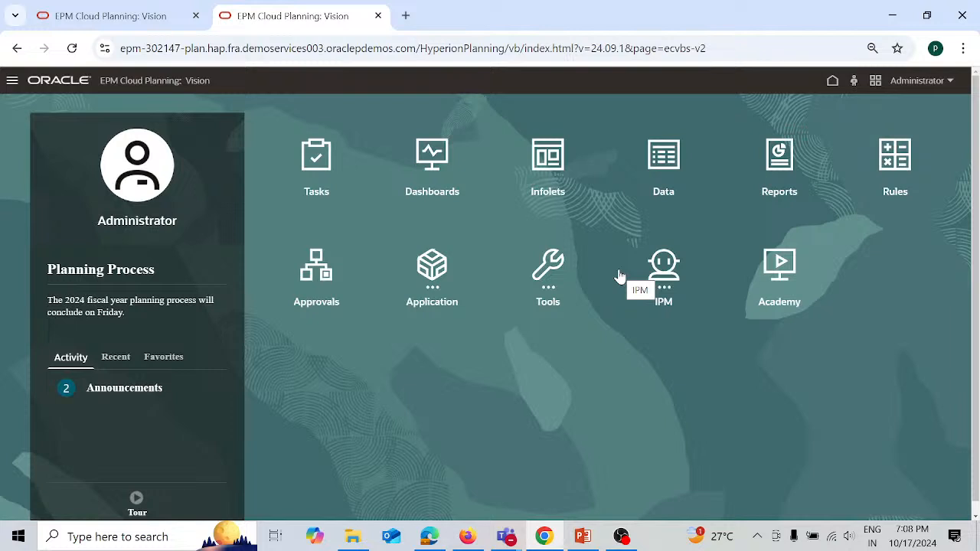
Create a new Dashboard 2.0 from the Vision application's dashboards list
click(444, 157)
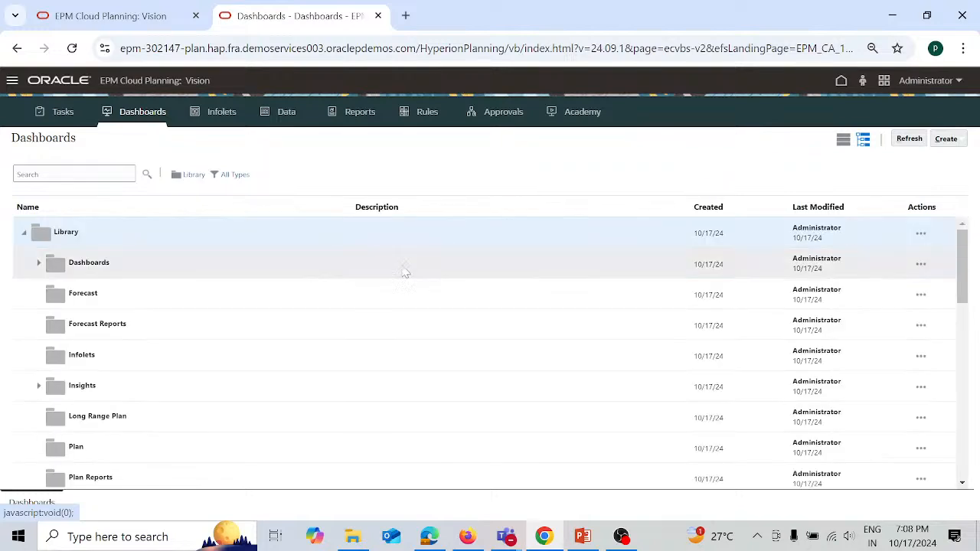
click(946, 141)
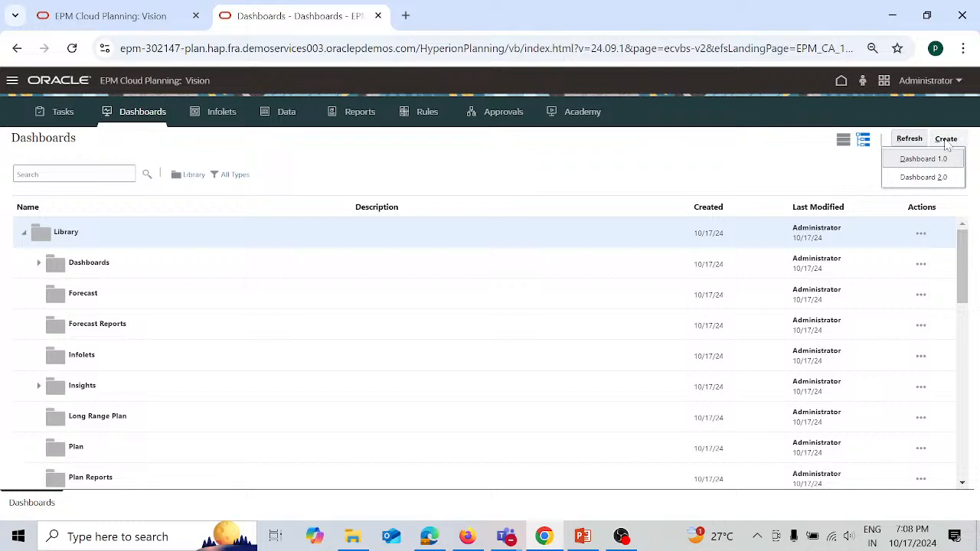
click(943, 177)
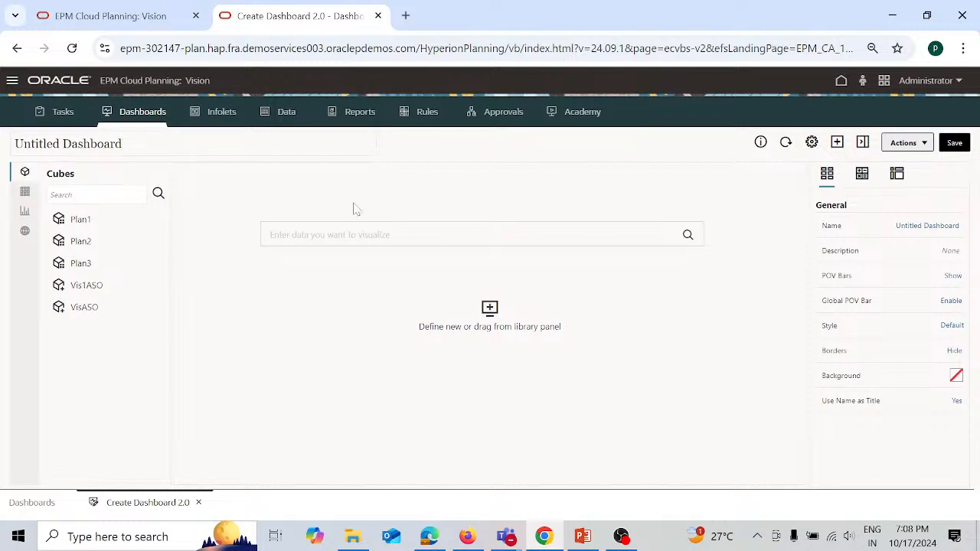
Add the Balance Sheet - Forecast form from the library to the empty dashboard and display it as a bar chart
click(25, 193)
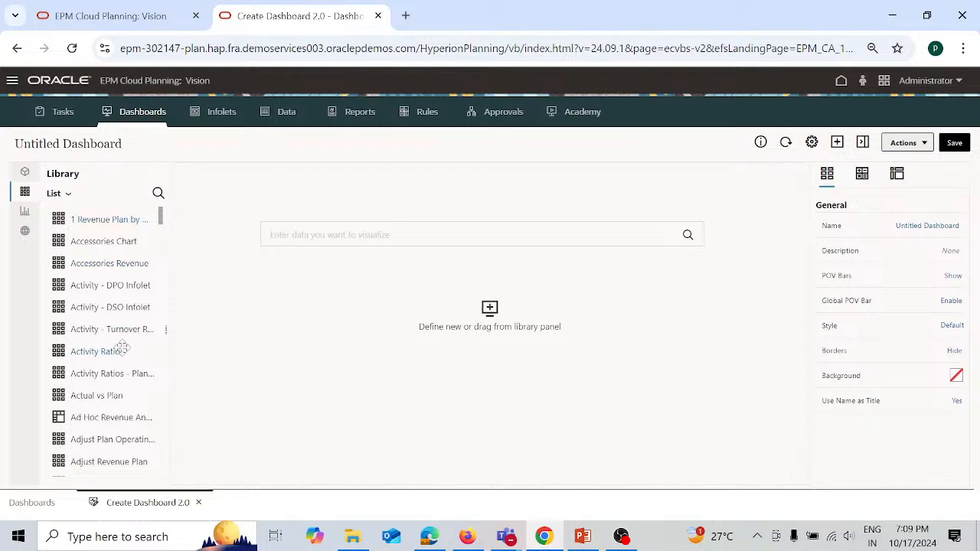
scroll(121, 385, down, 3)
scroll(121, 385, down, 5)
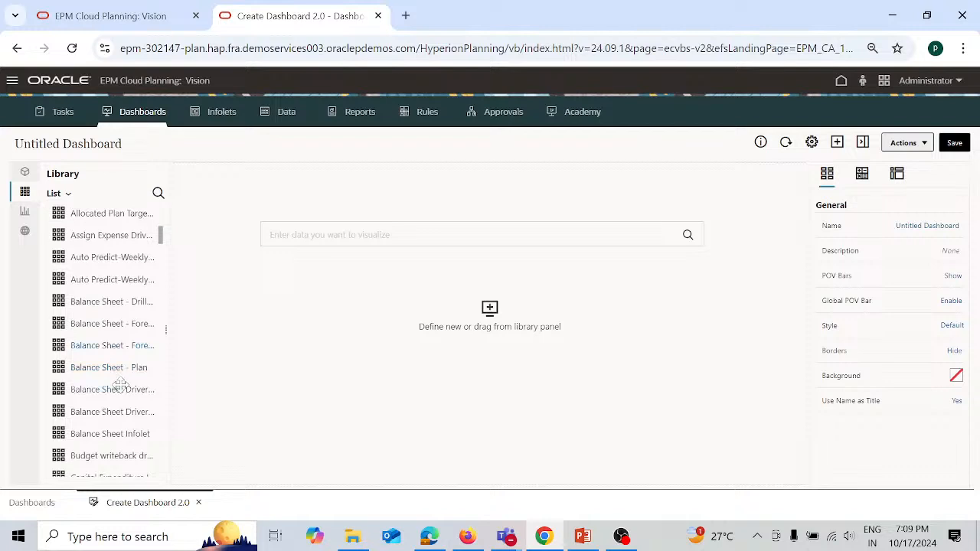
drag(116, 324, 275, 306)
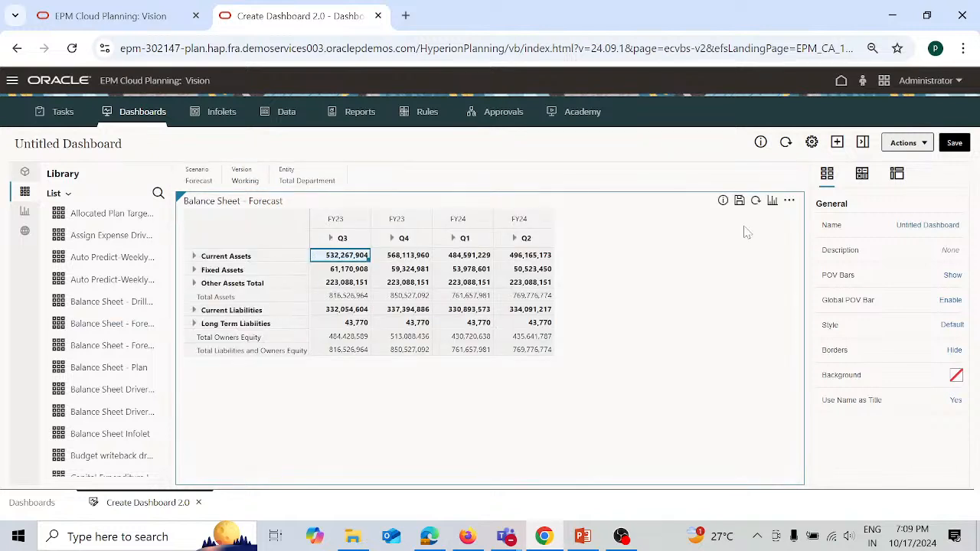
click(773, 200)
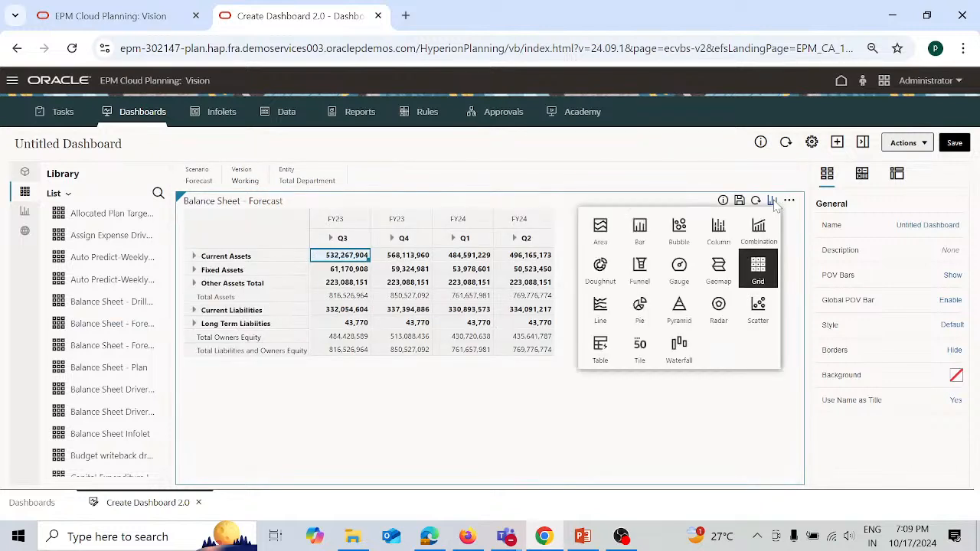
click(641, 232)
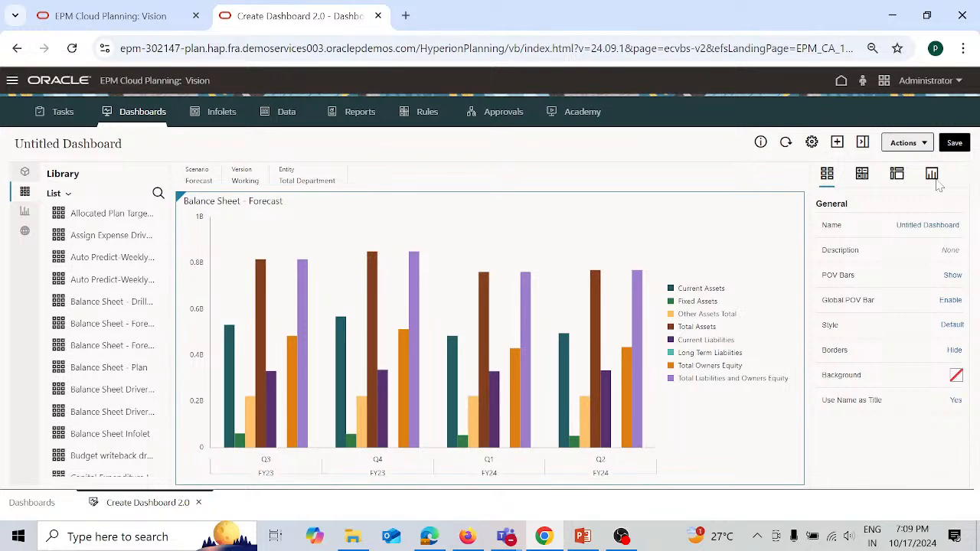
Set the Balance Sheet - Forecast chart's background to the solid pale yellow #fffacd
click(897, 176)
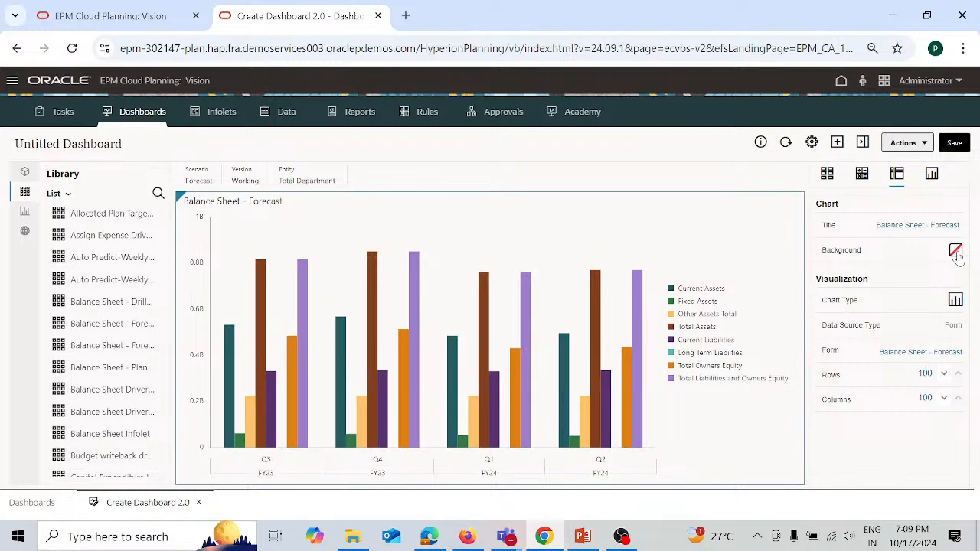
click(956, 251)
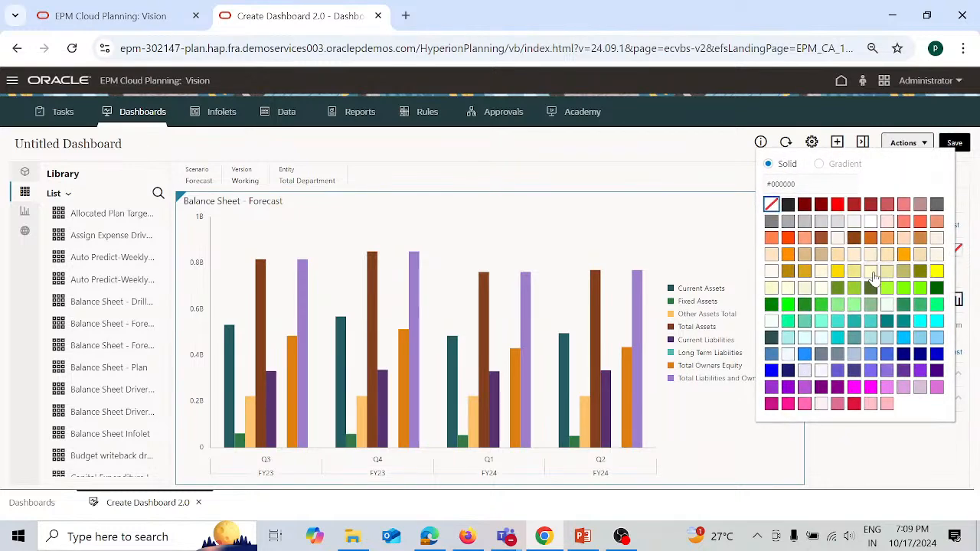
click(872, 272)
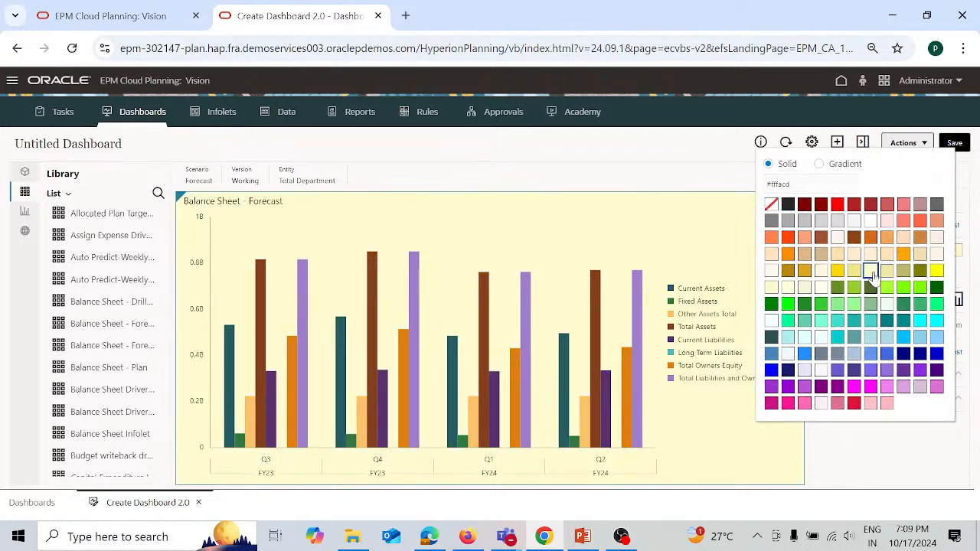
click(698, 189)
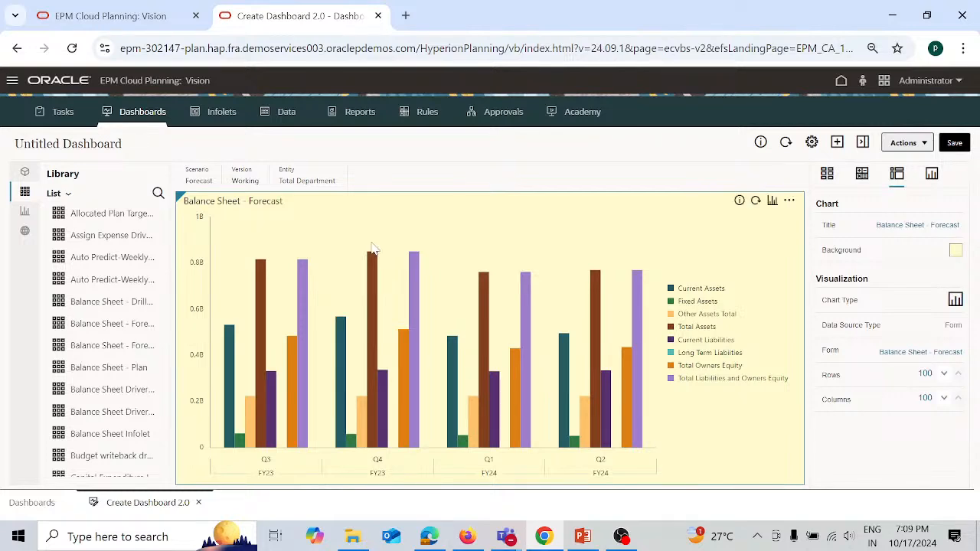
Add the Leverage Ratios - Plan vs Target form from the library to the left of the Balance Sheet - Forecast chart
scroll(122, 386, down, 3)
scroll(122, 386, down, 8)
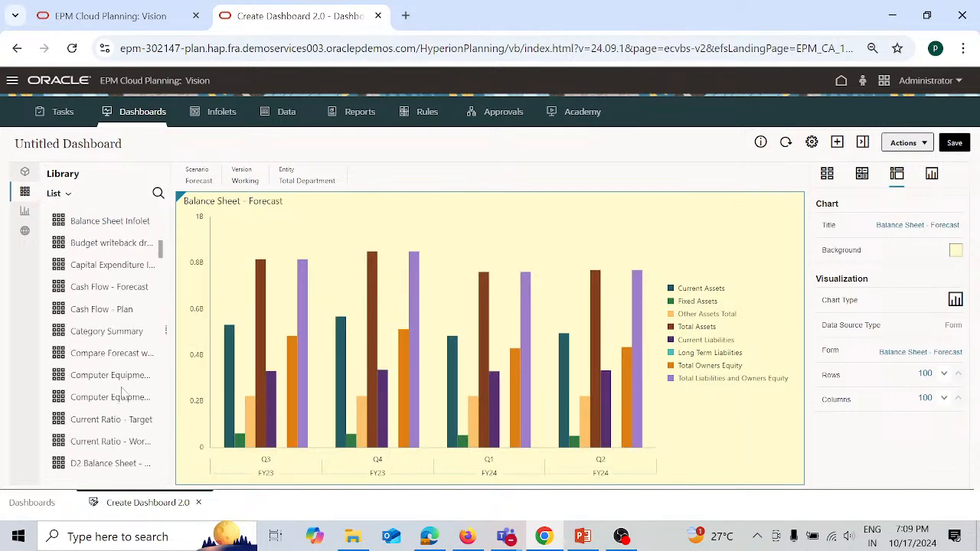
scroll(121, 386, down, 10)
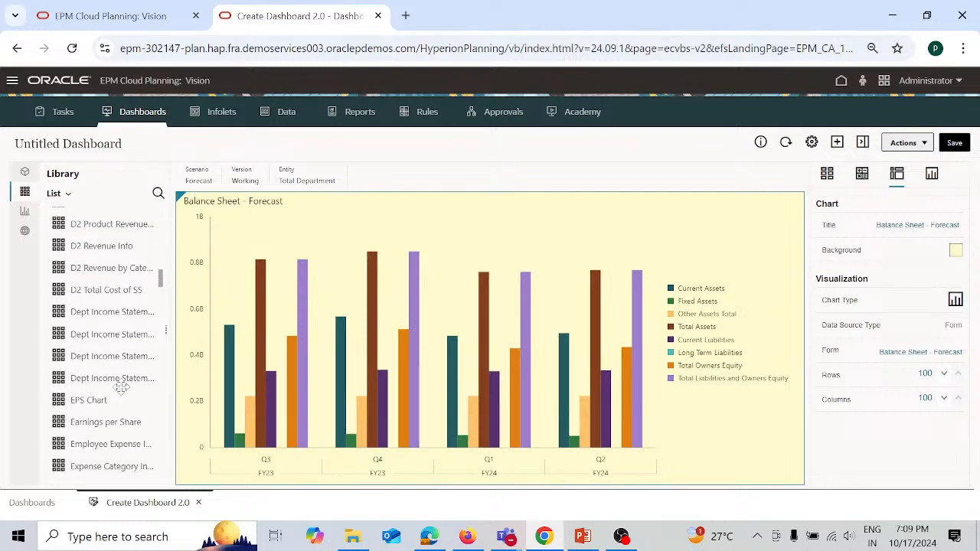
scroll(123, 392, down, 7)
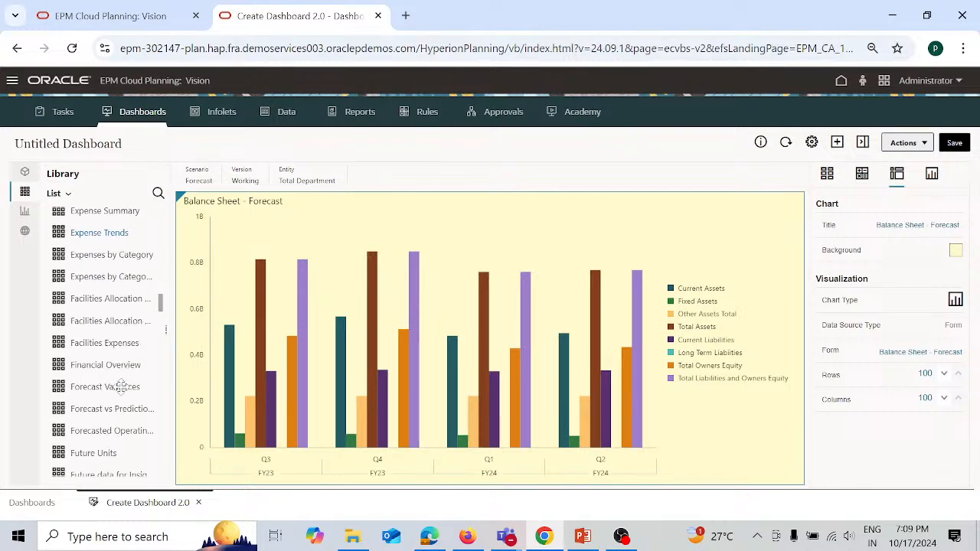
scroll(122, 387, down, 4)
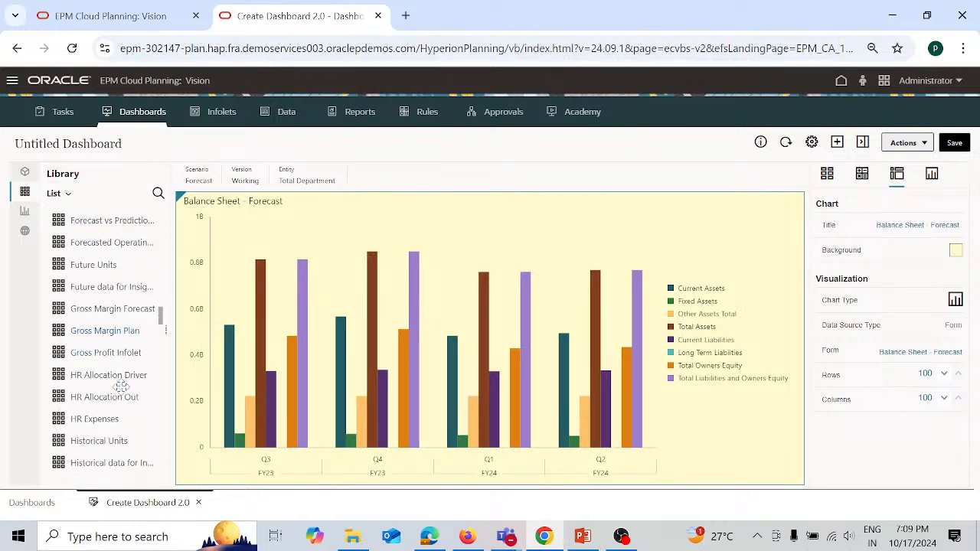
scroll(122, 387, down, 4)
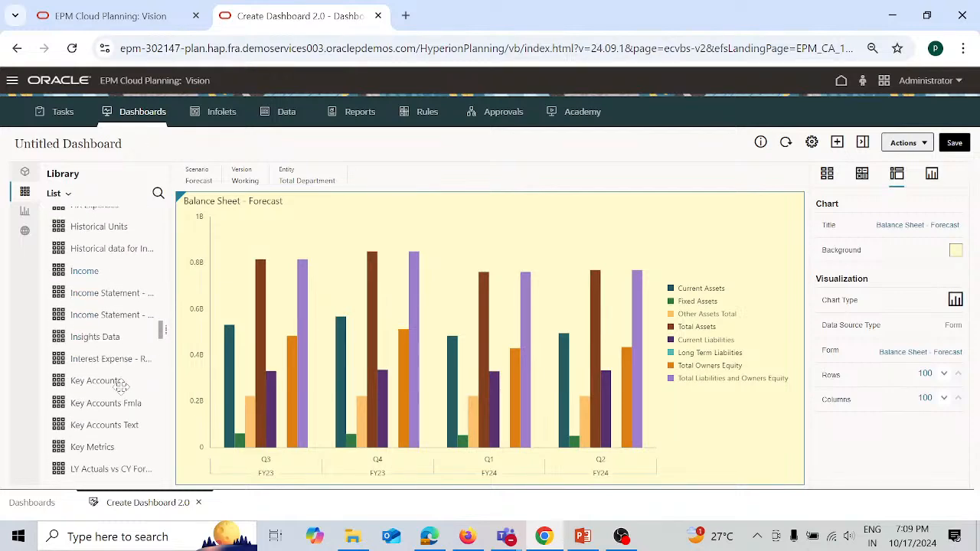
scroll(122, 394, down, 2)
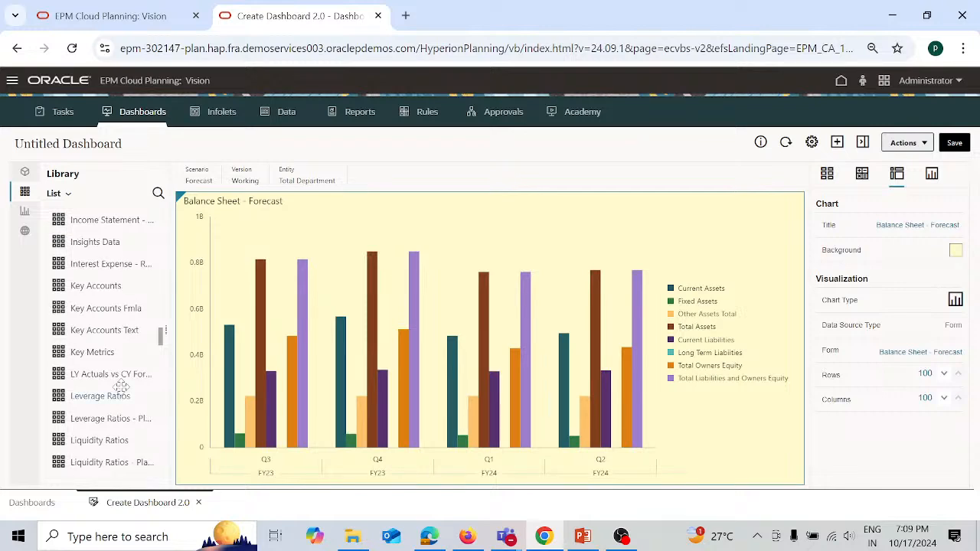
scroll(123, 393, down, 2)
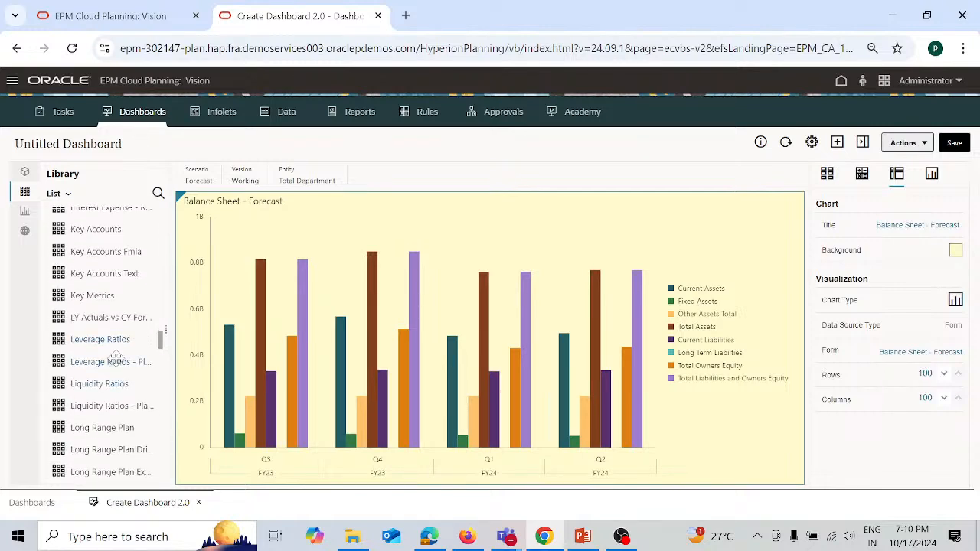
drag(113, 361, 233, 350)
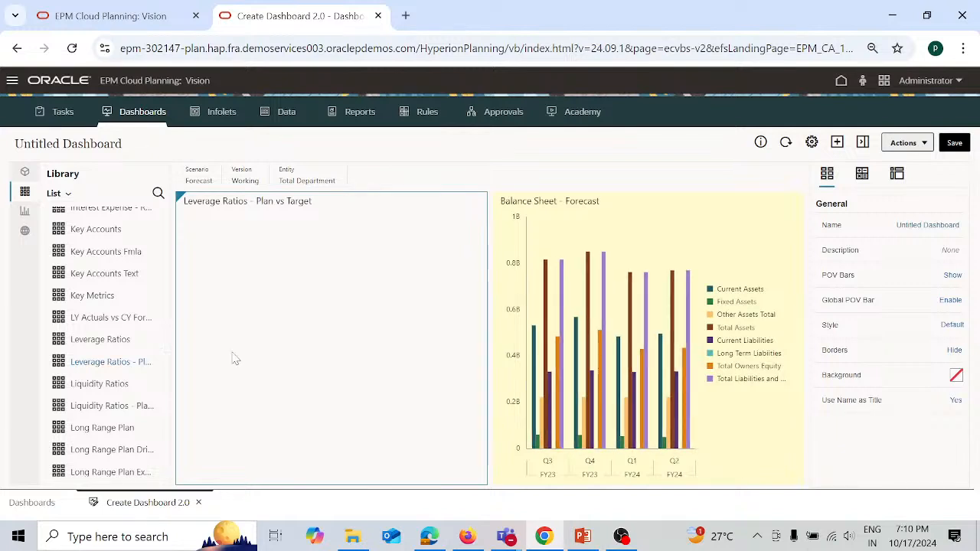
Display the Leverage Ratios - Plan vs Target form as a pie chart
mouse_move(444, 189)
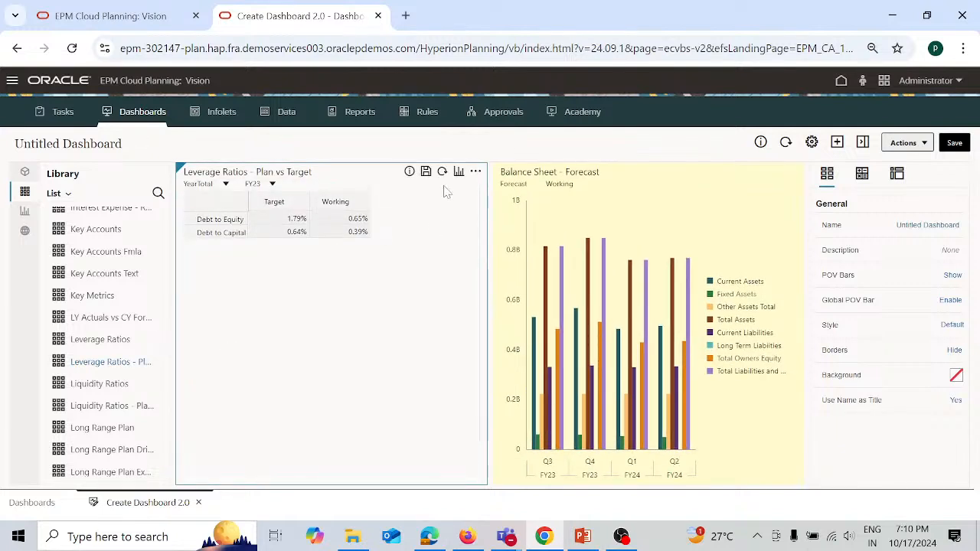
click(459, 172)
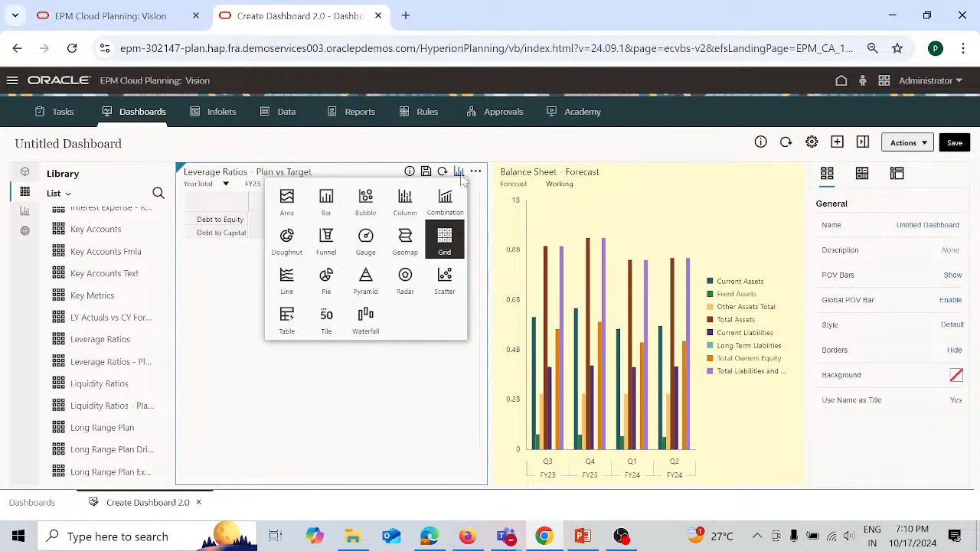
click(326, 280)
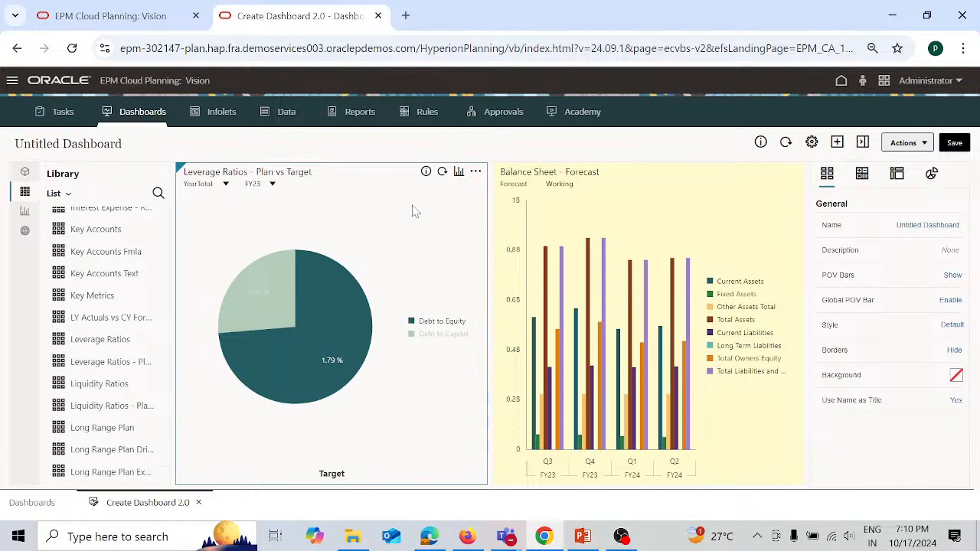
Set the Leverage Ratios - Plan vs Target chart's background to the solid pale turquoise #afeeee
click(932, 175)
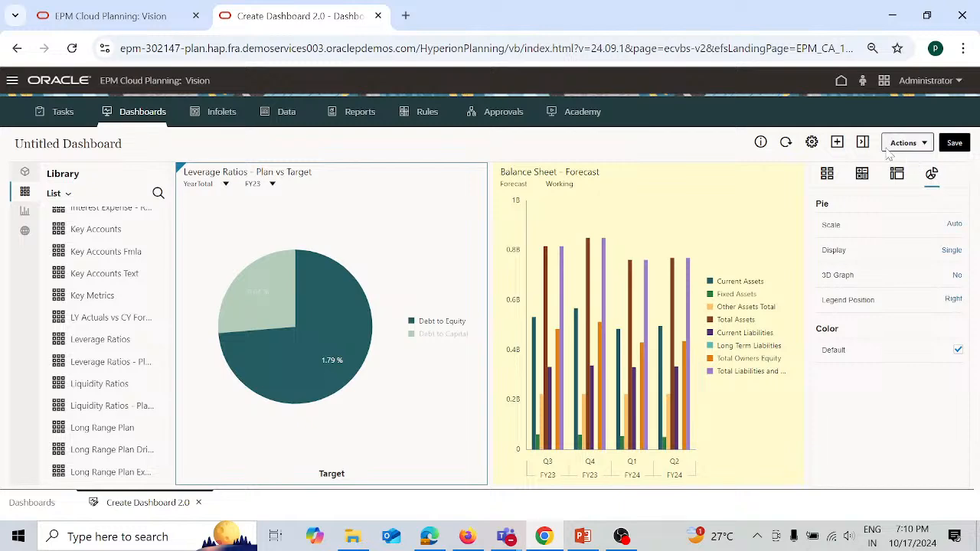
click(898, 174)
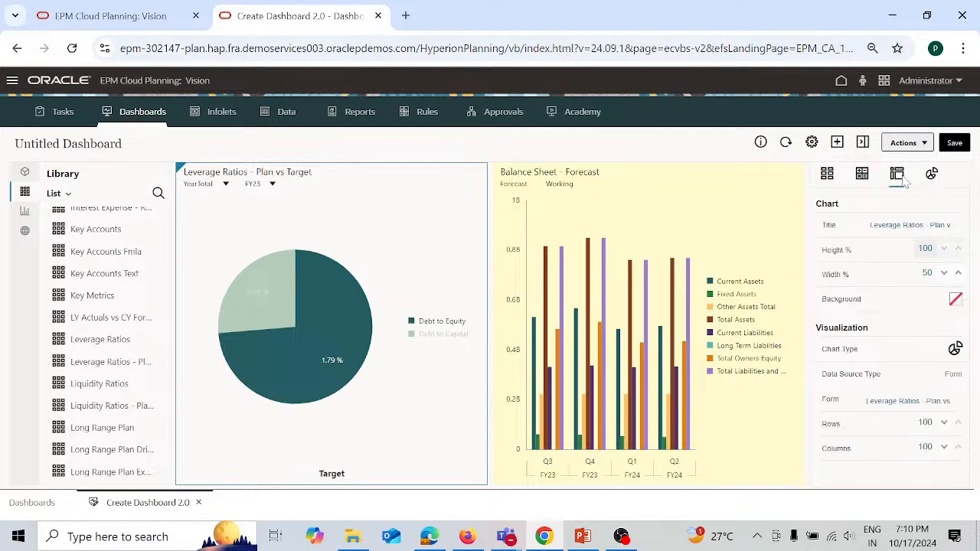
click(955, 300)
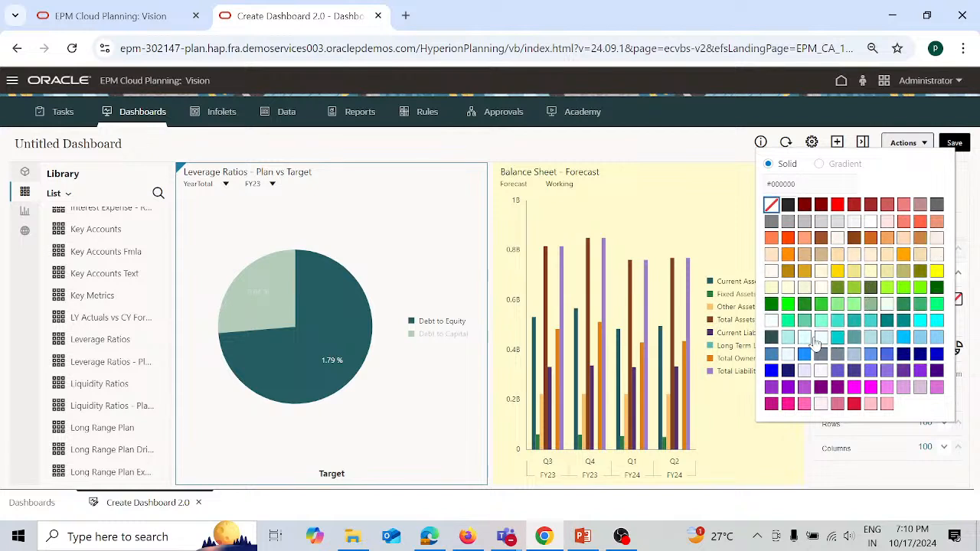
click(788, 337)
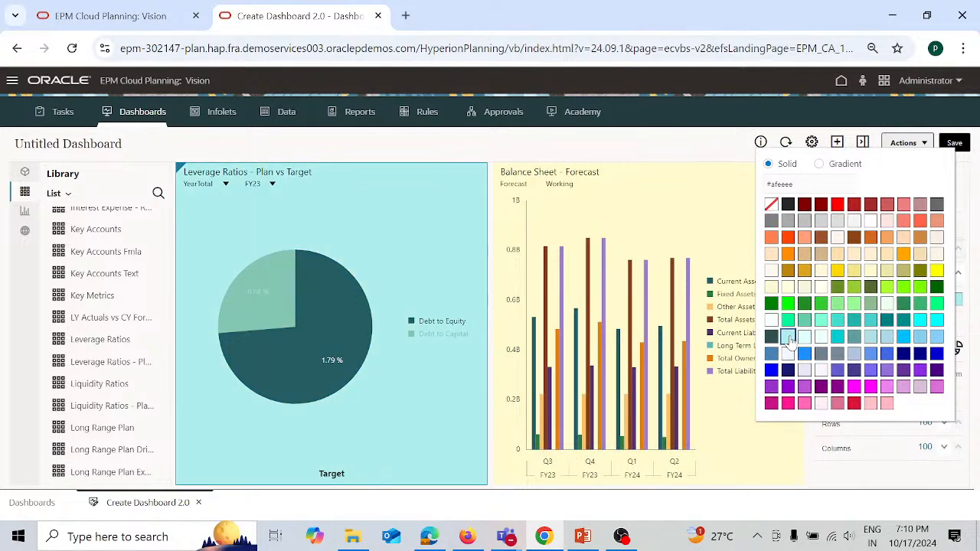
click(895, 480)
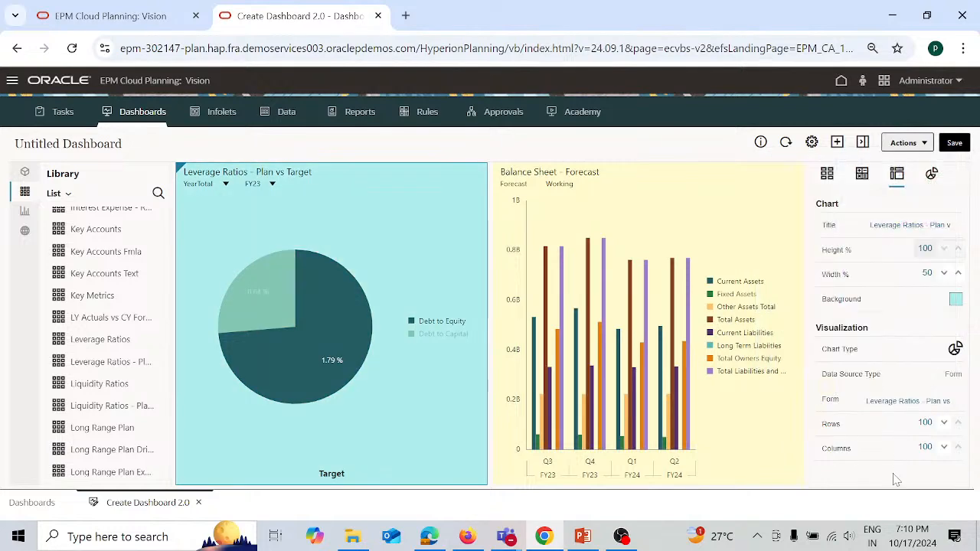
Examine the chart types and the actions offered for the Leverage Ratios - Plan vs Target chart
click(954, 350)
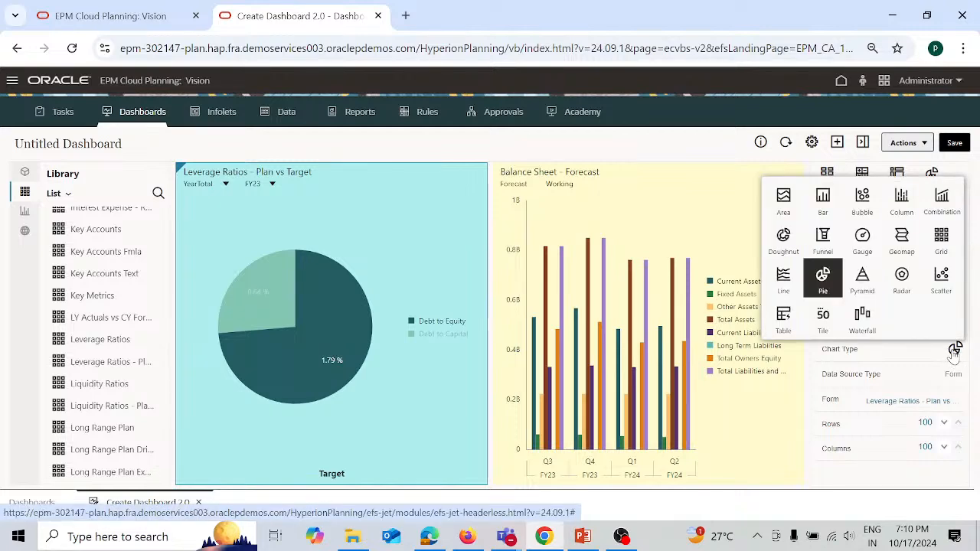
click(881, 483)
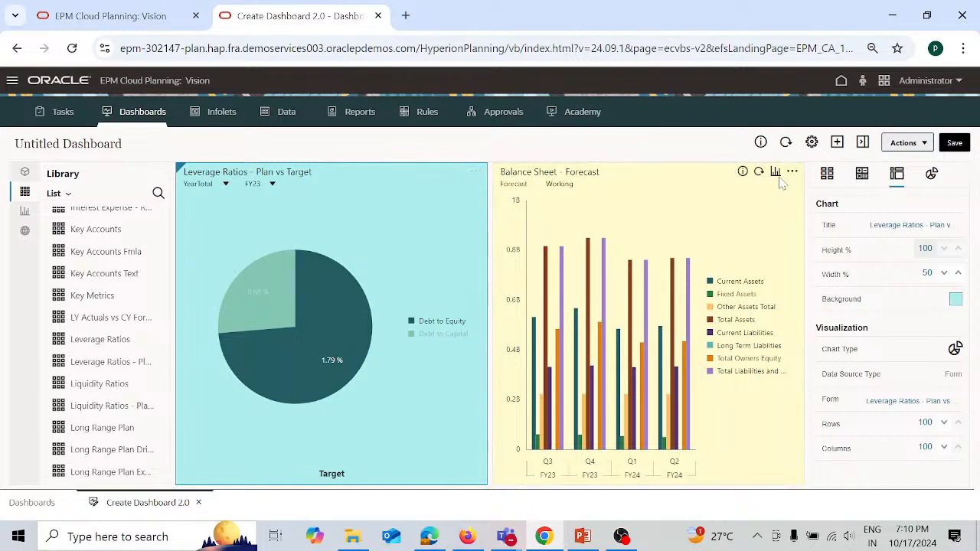
click(475, 172)
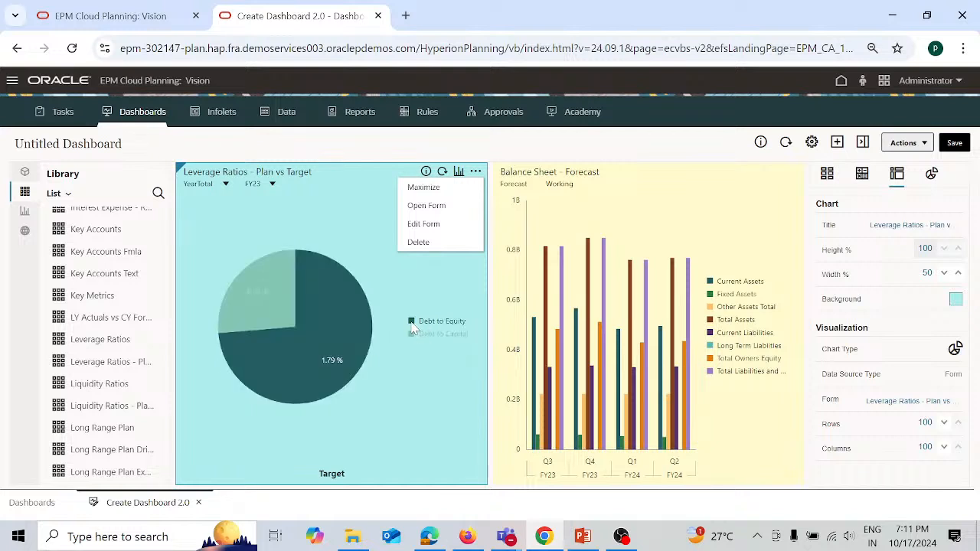
click(411, 325)
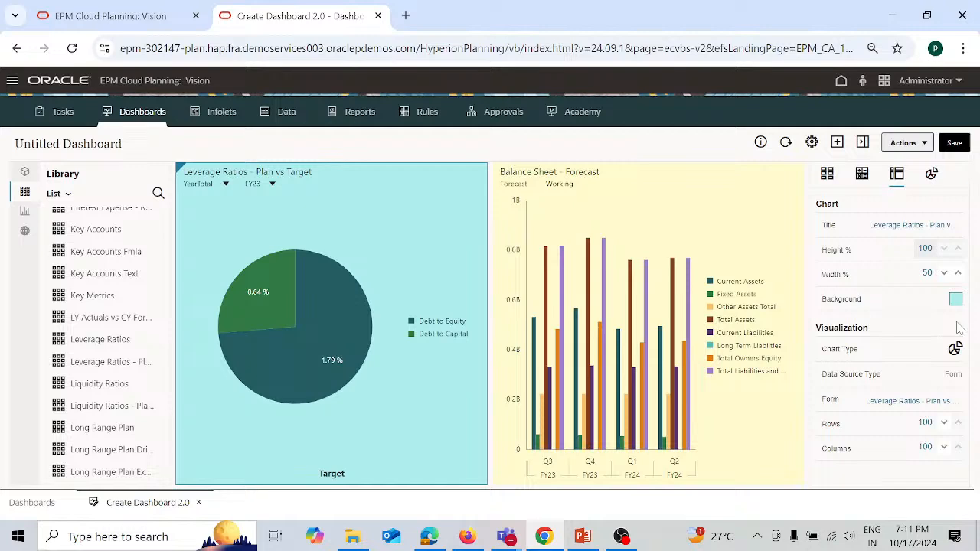
Save the dashboard, and display the bar settings of the Balance Sheet - Forecast chart
click(955, 143)
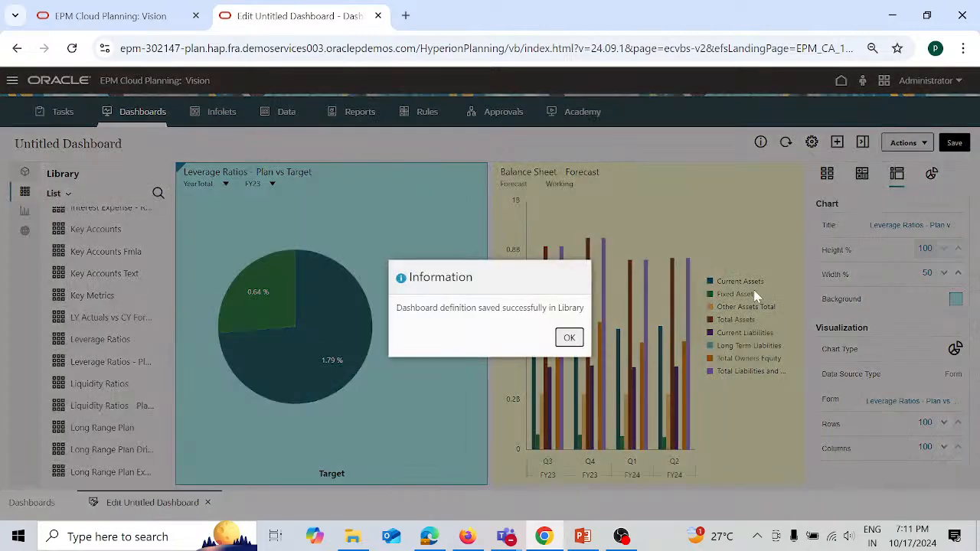
click(574, 342)
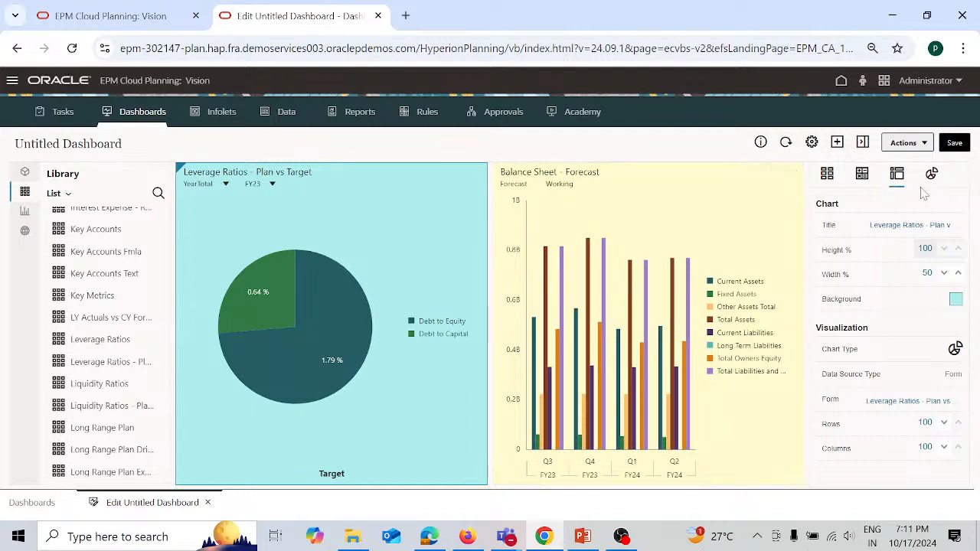
click(718, 212)
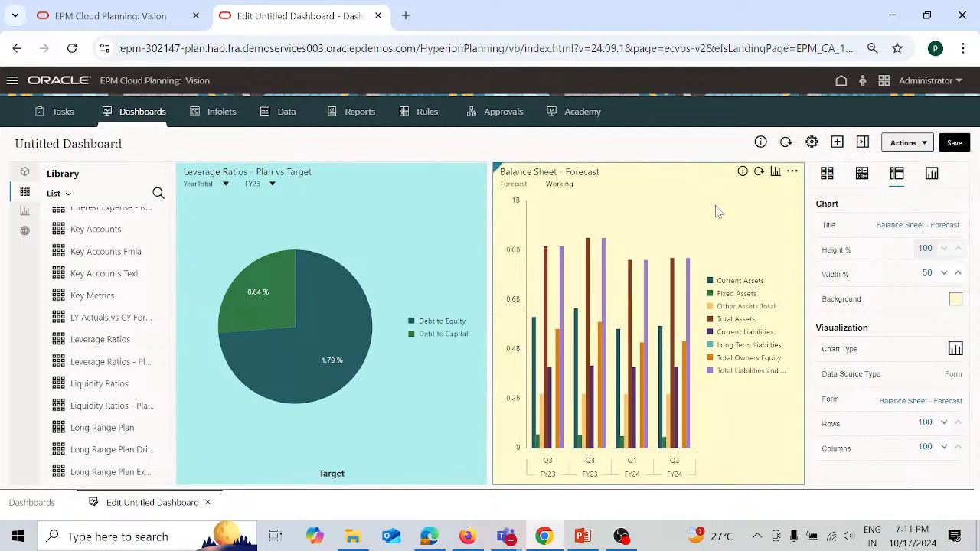
click(932, 176)
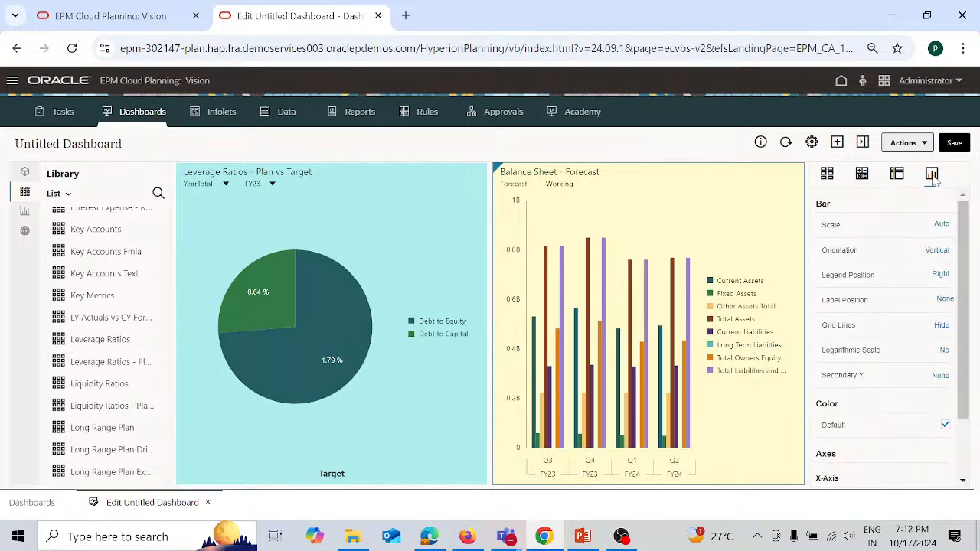
Close the dashboard being edited and create a new Dashboard 2.0
click(209, 503)
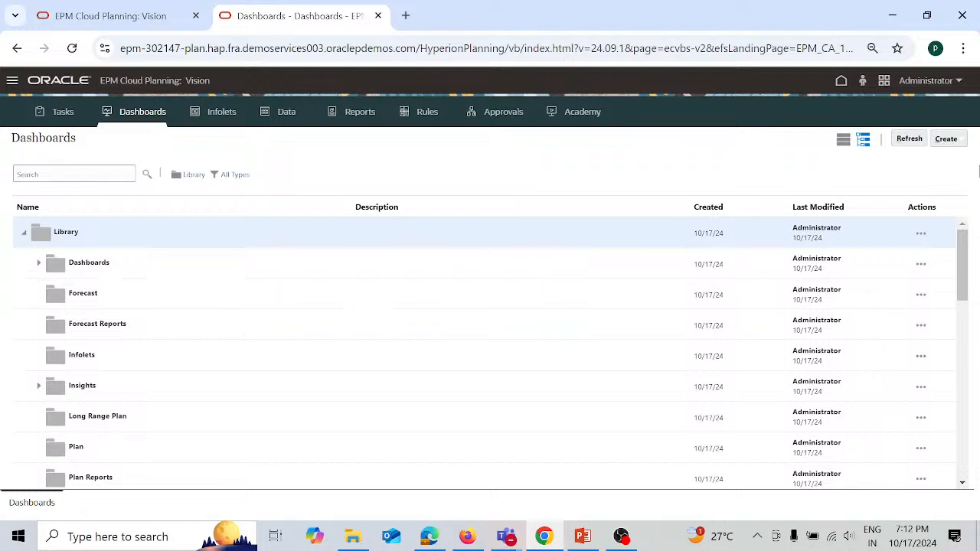
click(947, 139)
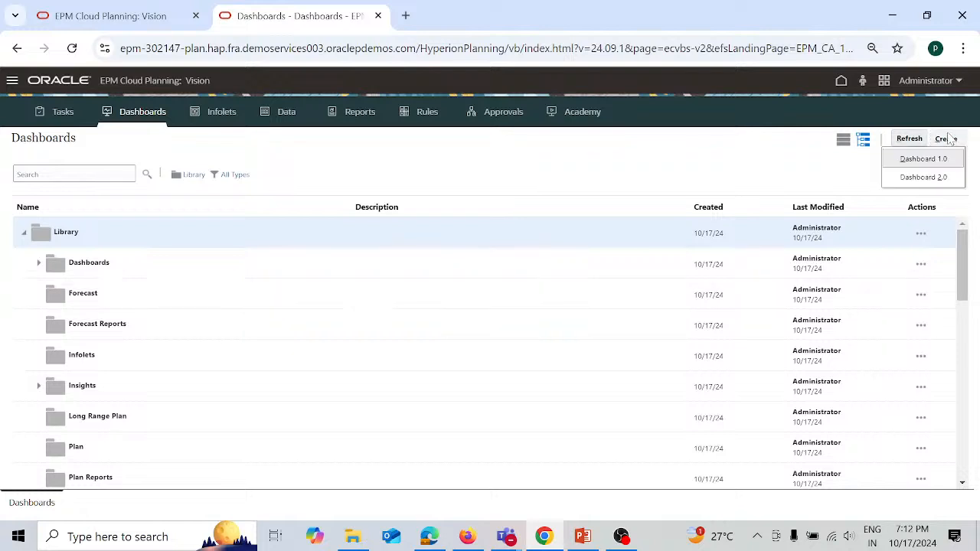
click(931, 177)
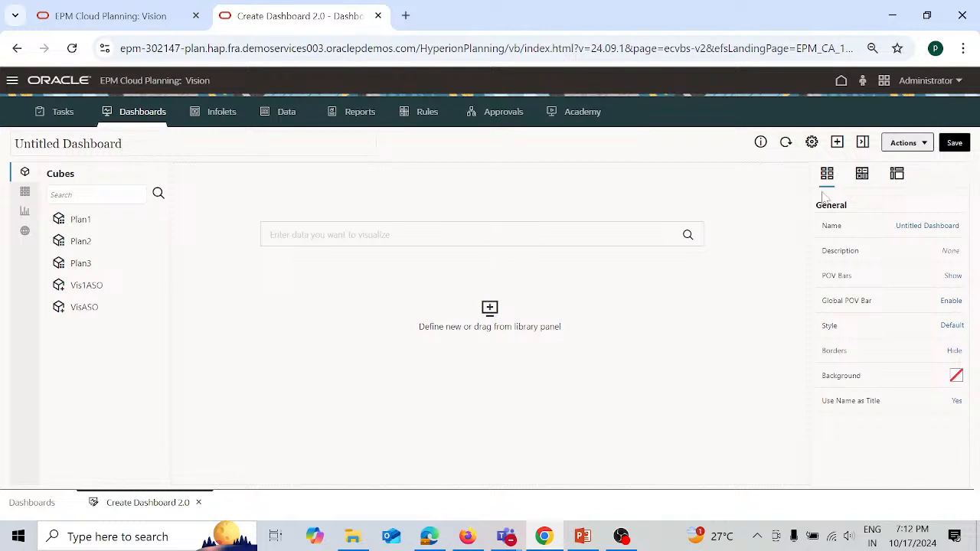
Add the Monthly Sales form from the library to the empty dashboard
click(25, 193)
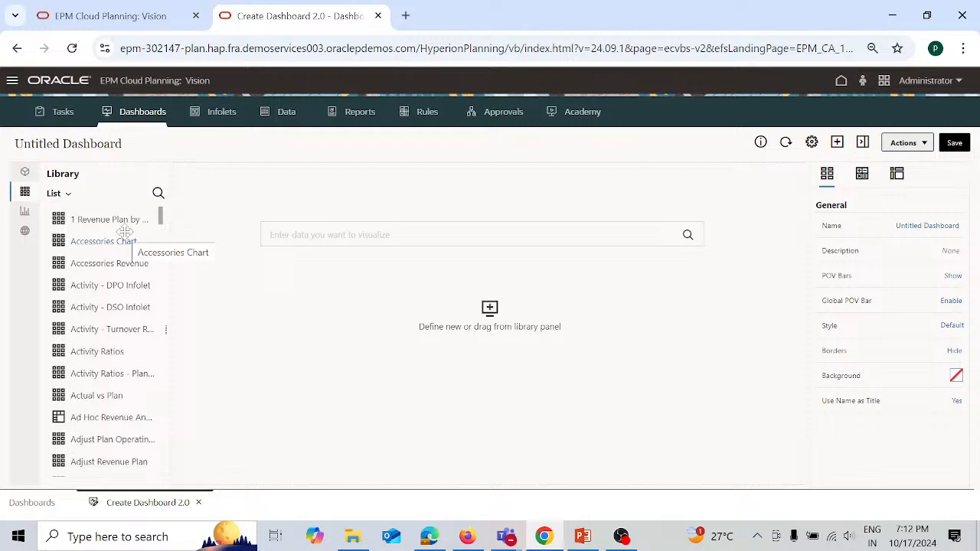
scroll(107, 391, down, 5)
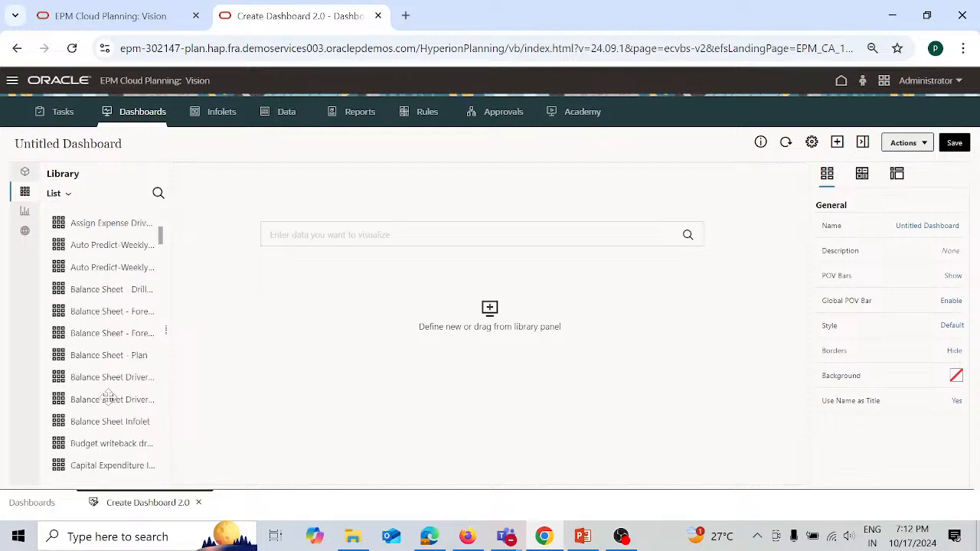
scroll(109, 398, down, 15)
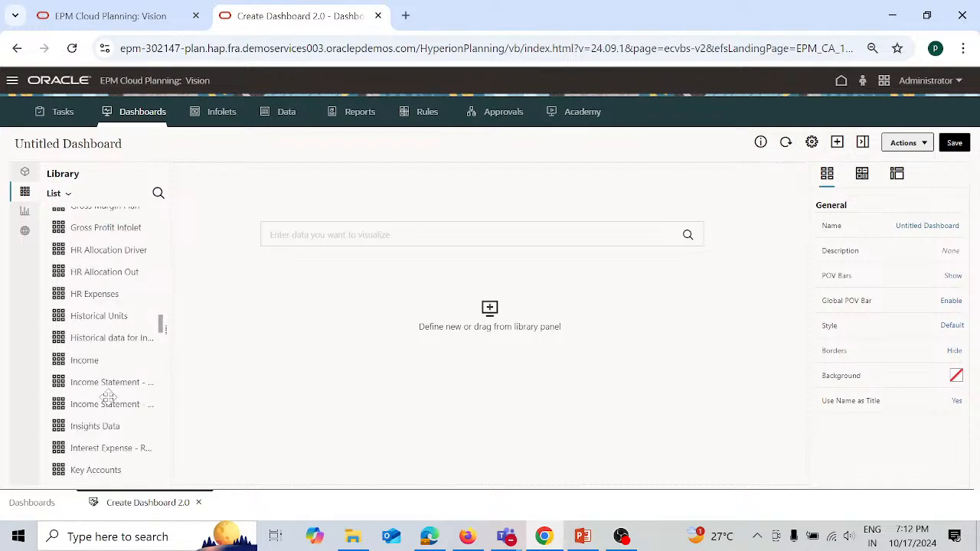
scroll(109, 397, down, 5)
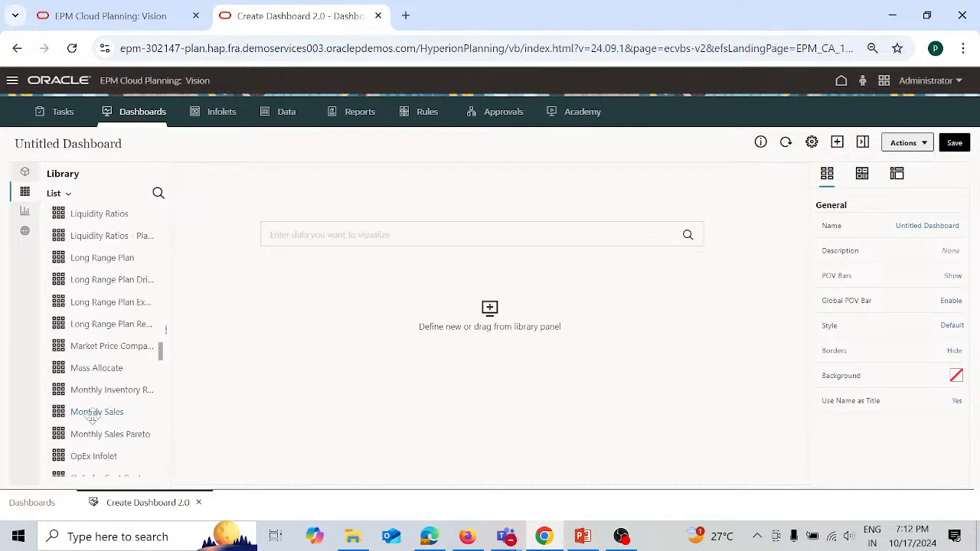
drag(92, 411, 249, 386)
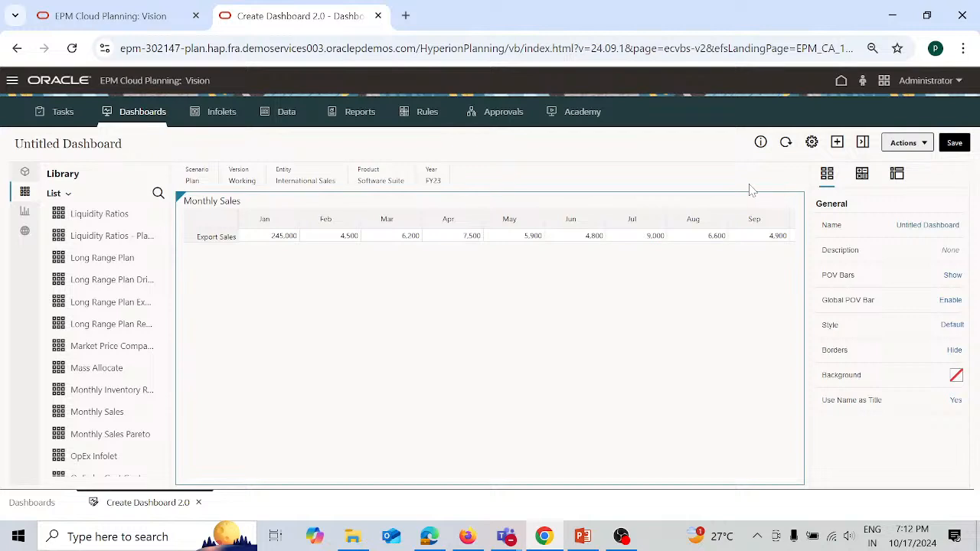
Try the column chart type for the Monthly Sales form, and display it as a line chart
mouse_move(689, 265)
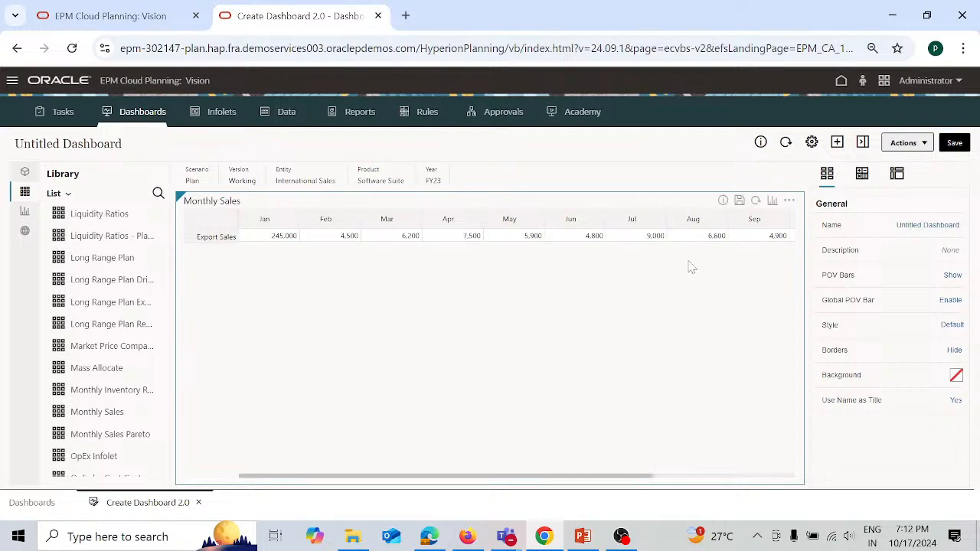
click(773, 202)
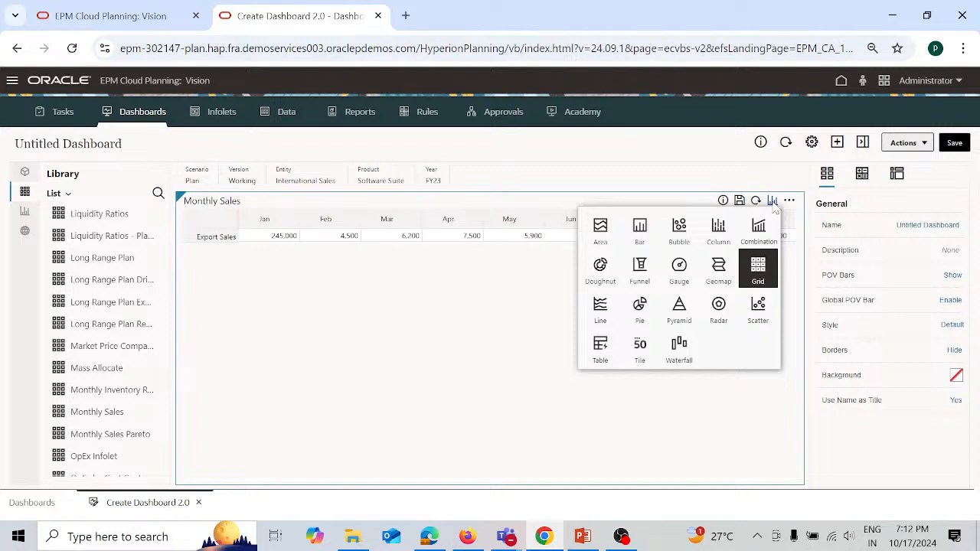
click(719, 230)
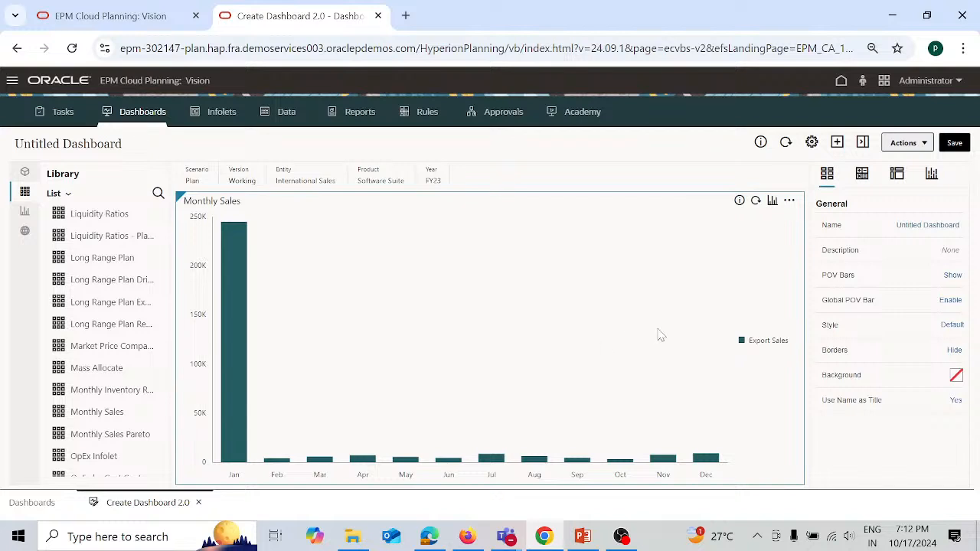
click(773, 203)
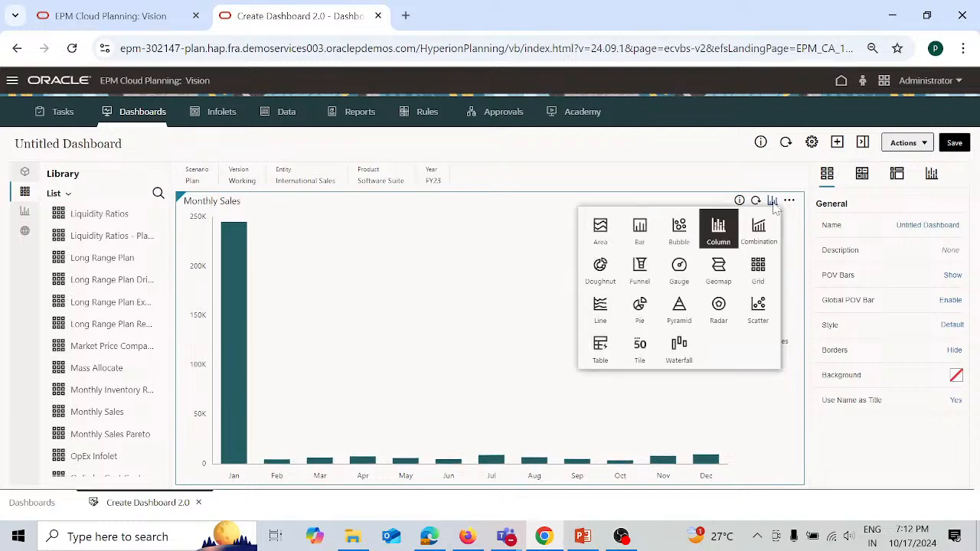
click(602, 307)
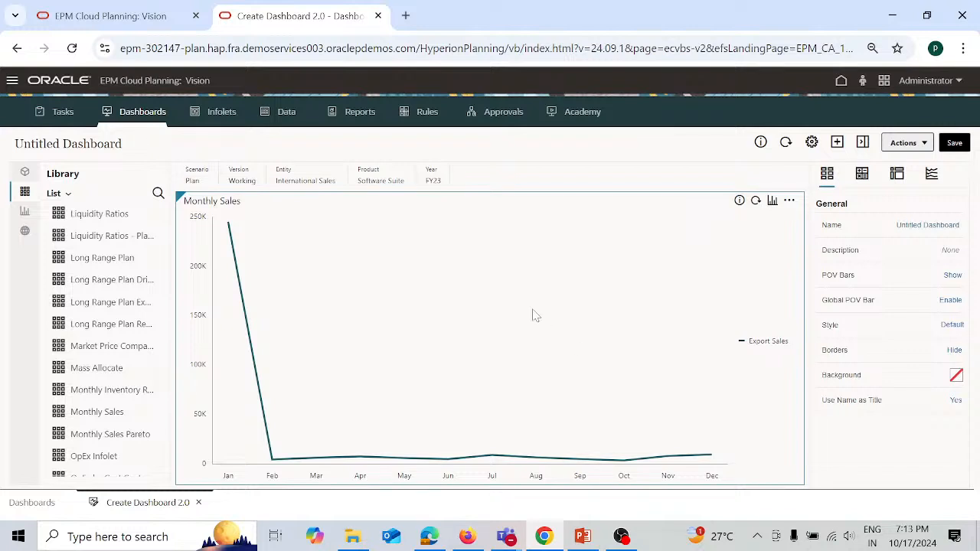
Set the Monthly Sales chart's background to the solid cream color #fff8dc, and display the chart's line settings
click(933, 181)
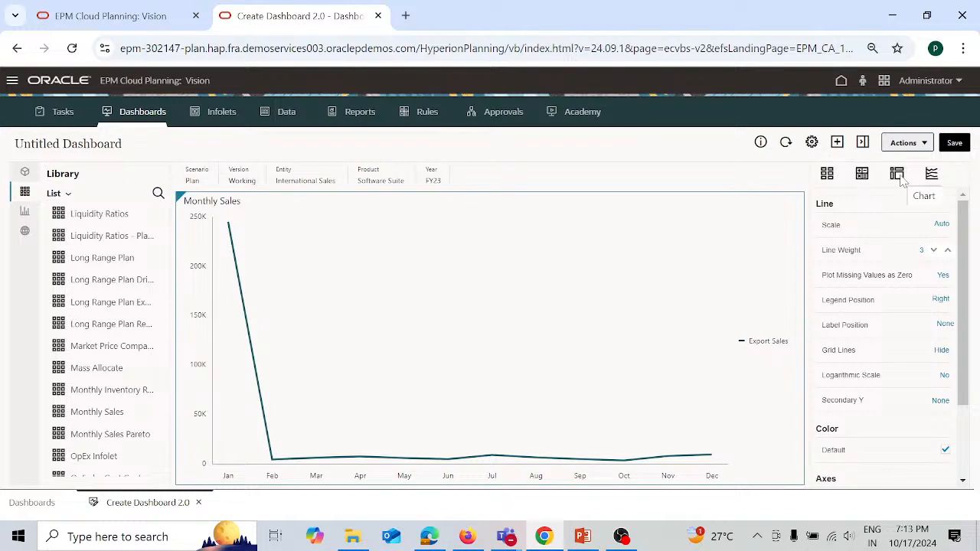
click(899, 176)
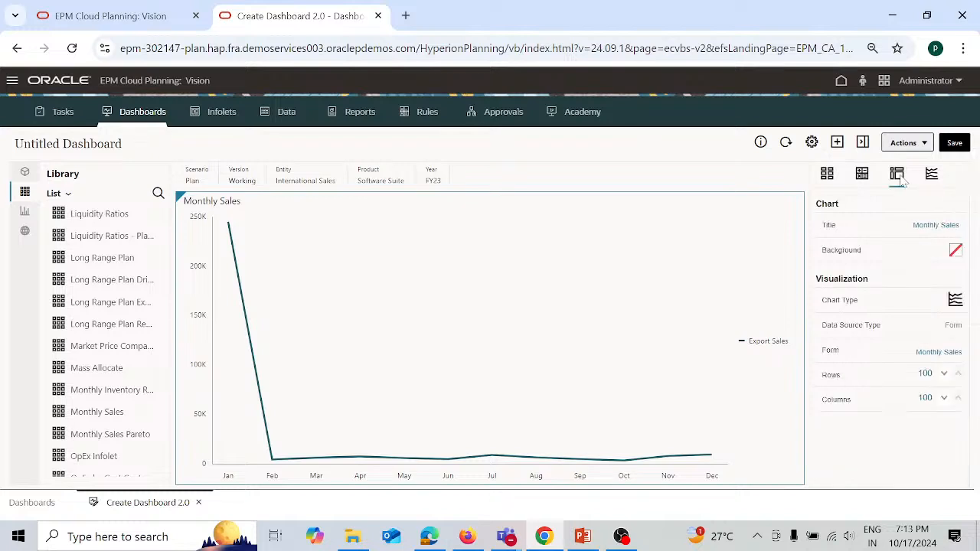
click(956, 251)
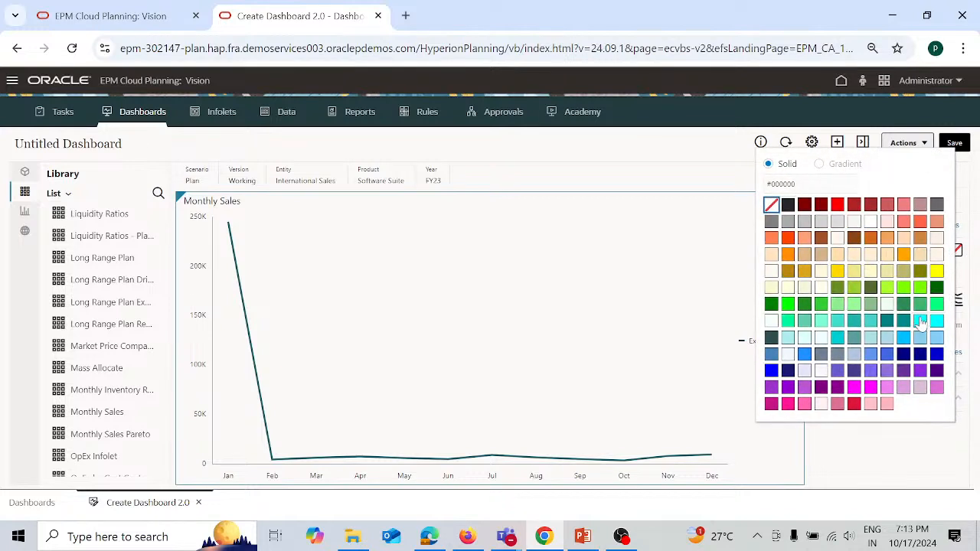
click(822, 275)
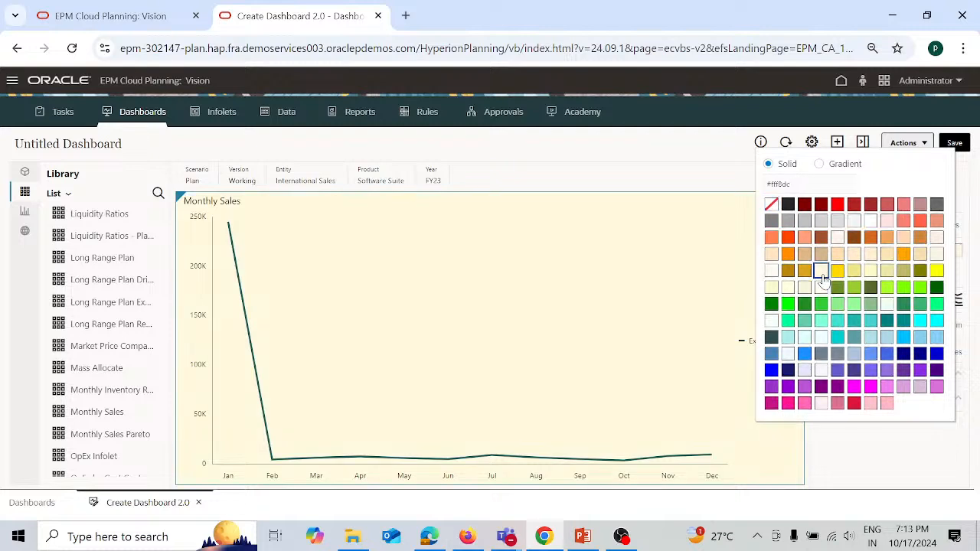
click(605, 322)
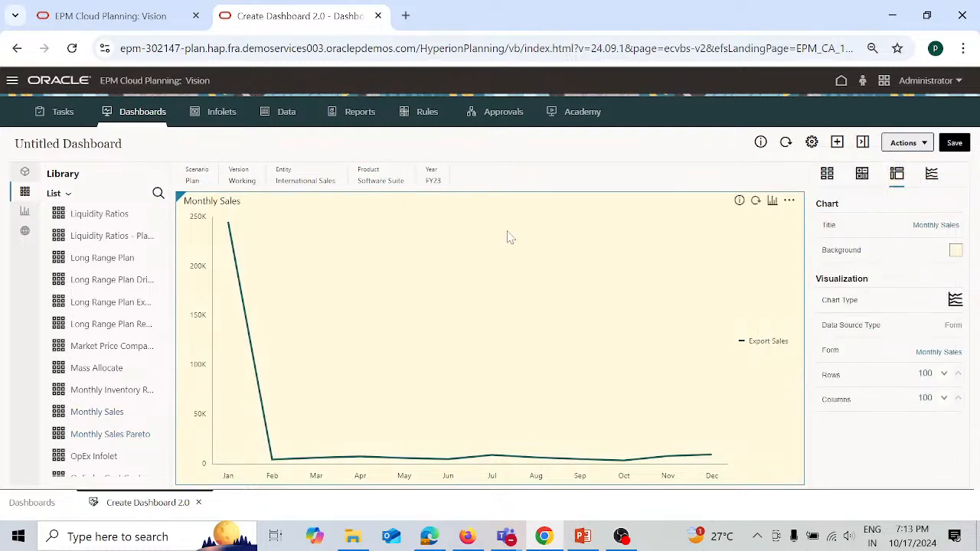
click(932, 175)
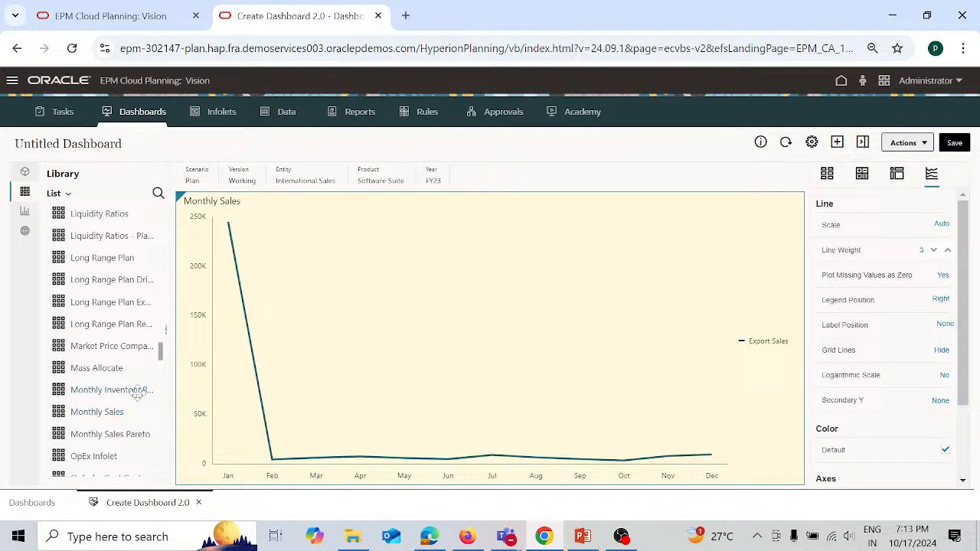
Try the Monthly Inventory Record form as a tile beside the Monthly Sales chart, and delete it from the dashboard
drag(137, 393, 204, 393)
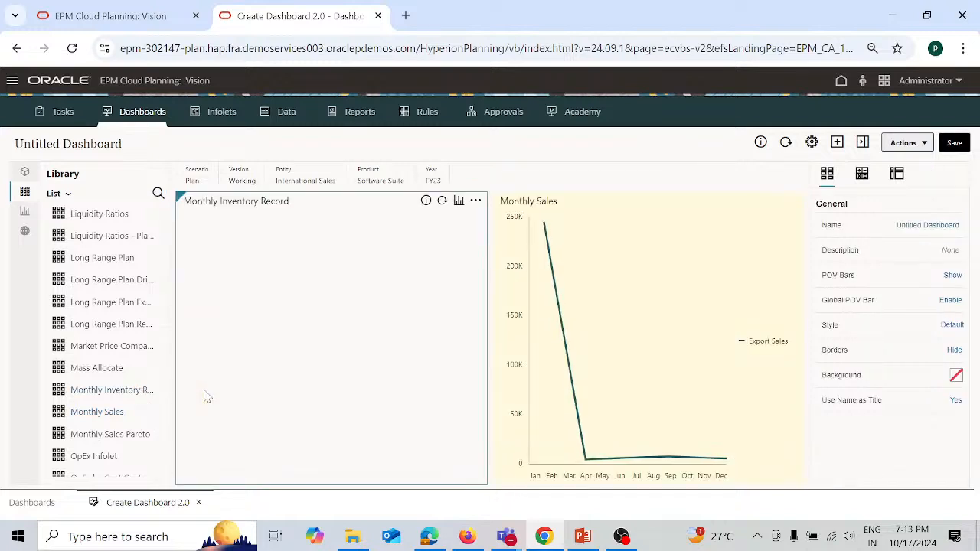
click(459, 201)
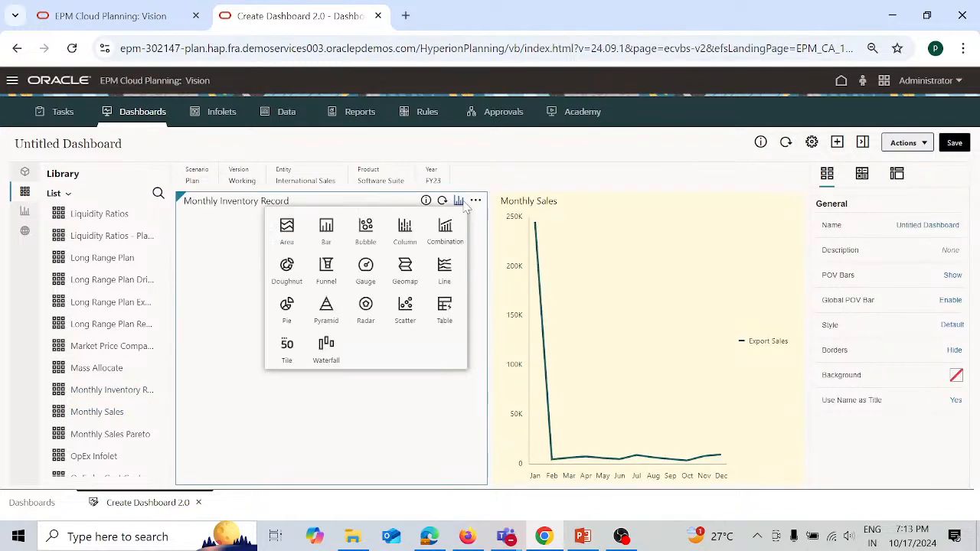
click(288, 350)
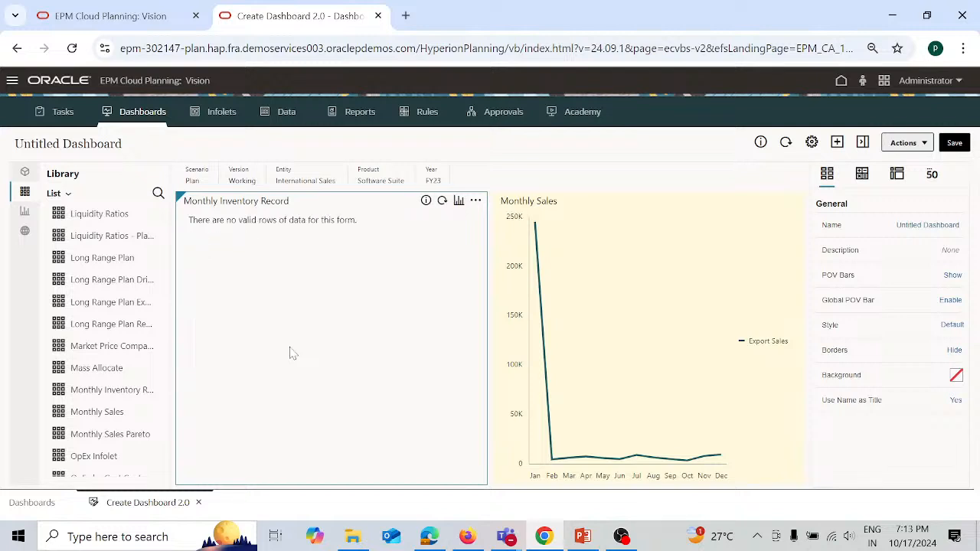
click(476, 201)
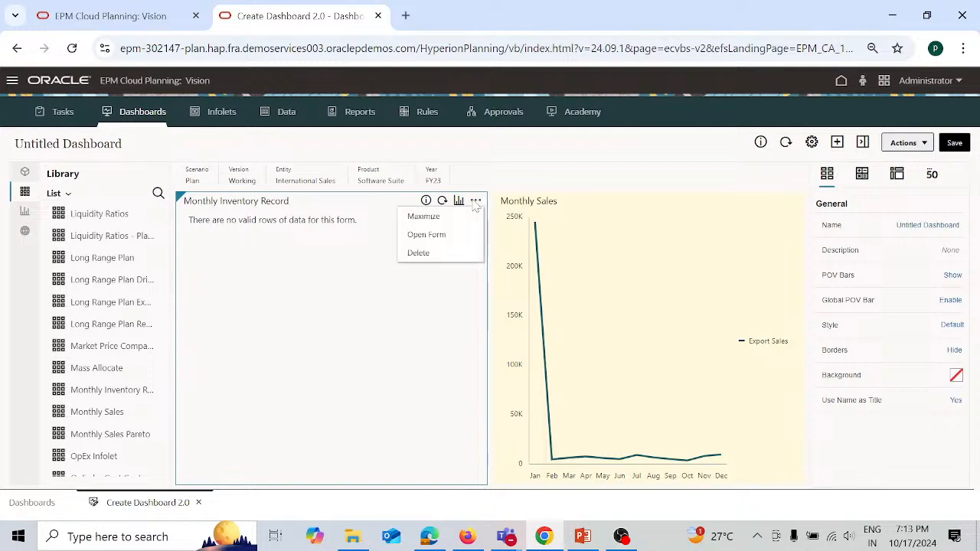
click(418, 252)
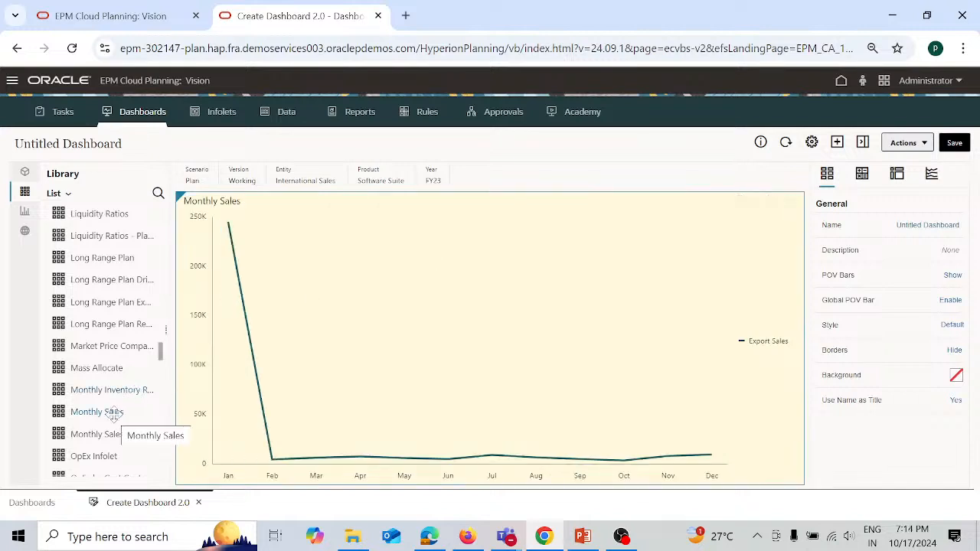
Find the Income form in the library and add it beside the Monthly Sales chart
scroll(113, 413, down, 2)
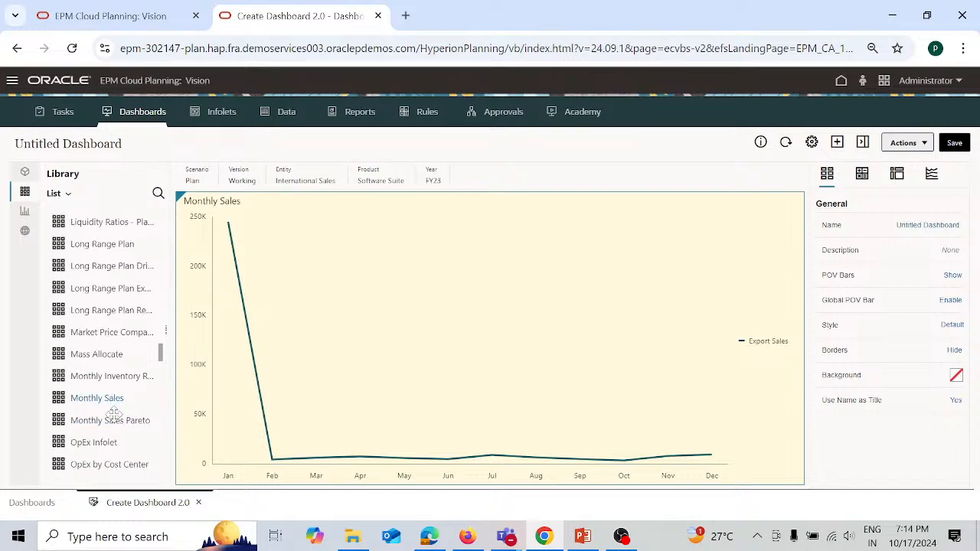
scroll(114, 413, down, 3)
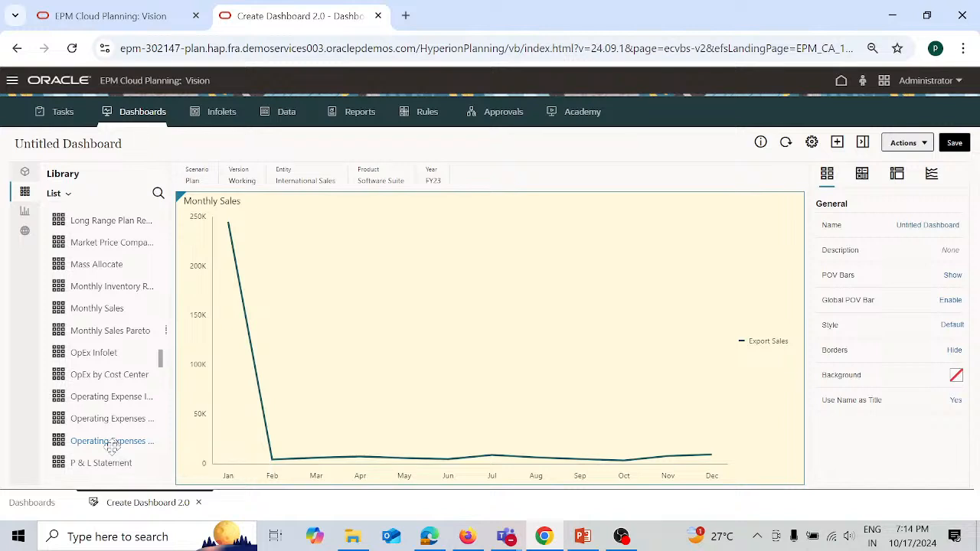
scroll(112, 447, down, 2)
scroll(112, 444, up, 3)
scroll(111, 446, up, 1)
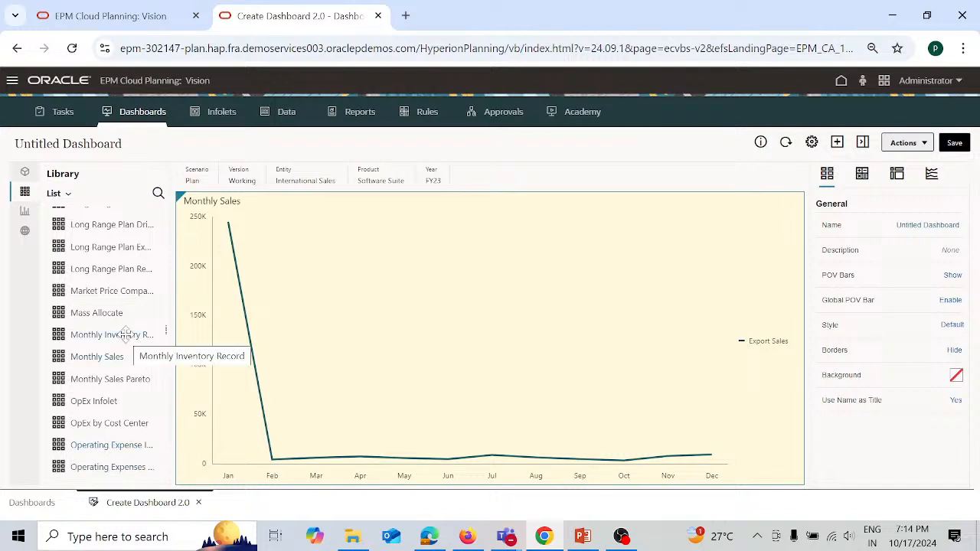
scroll(125, 335, up, 4)
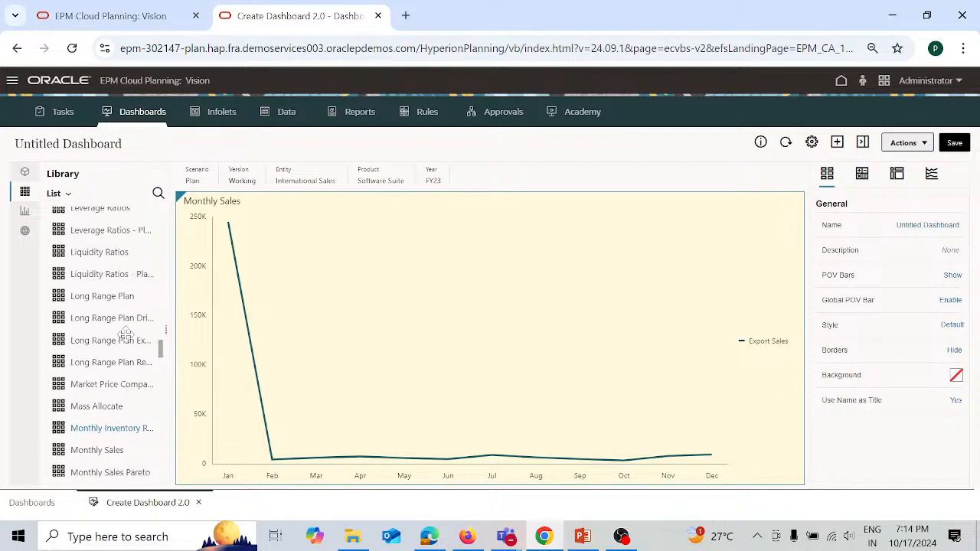
scroll(125, 334, up, 2)
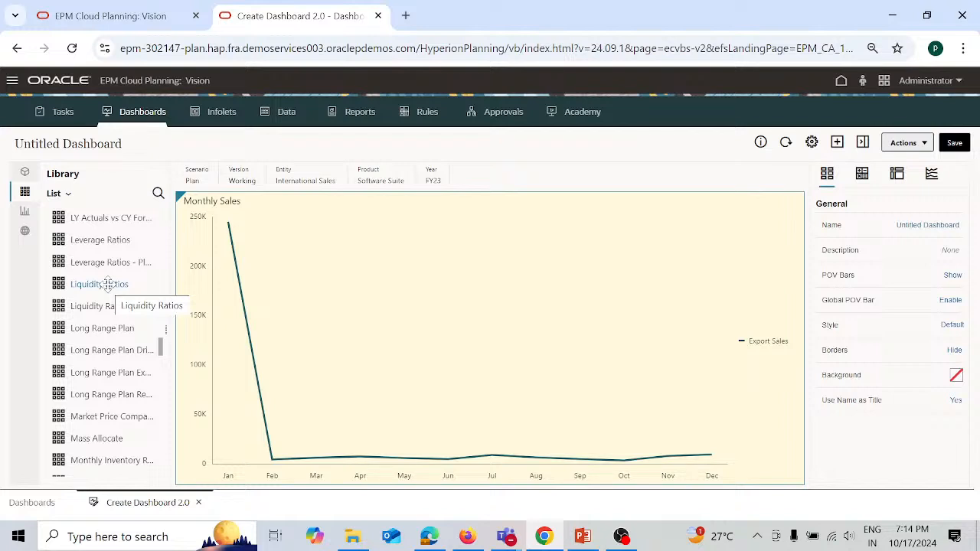
scroll(107, 285, up, 3)
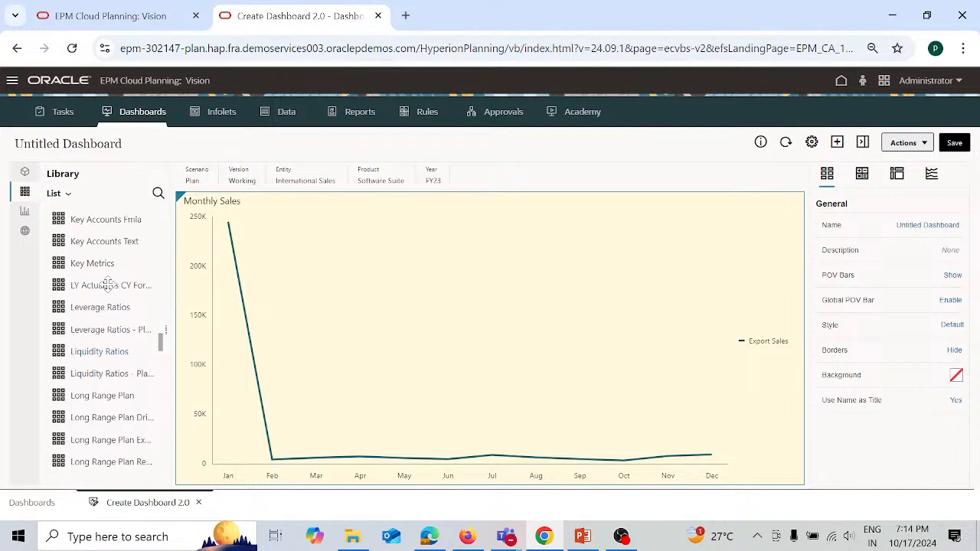
scroll(107, 284, up, 5)
scroll(107, 285, up, 2)
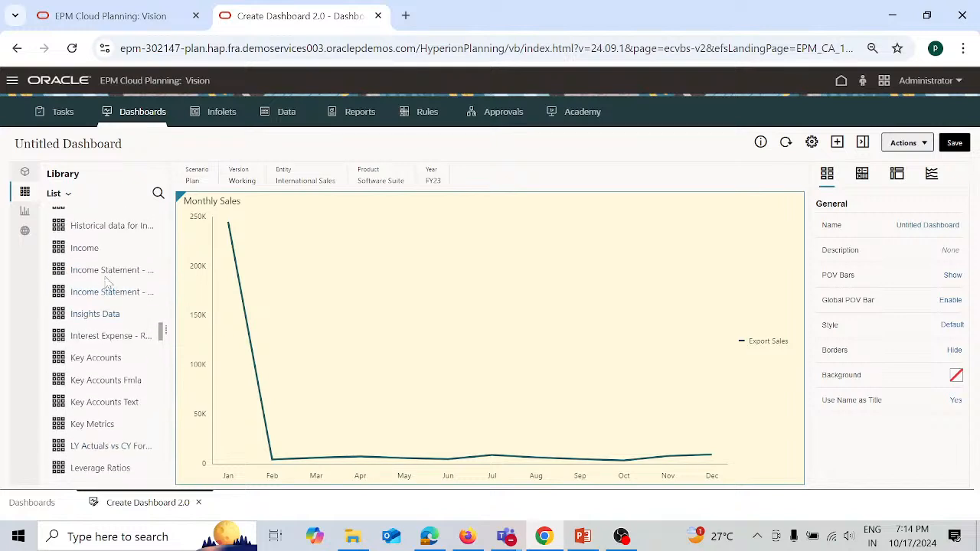
drag(85, 248, 182, 260)
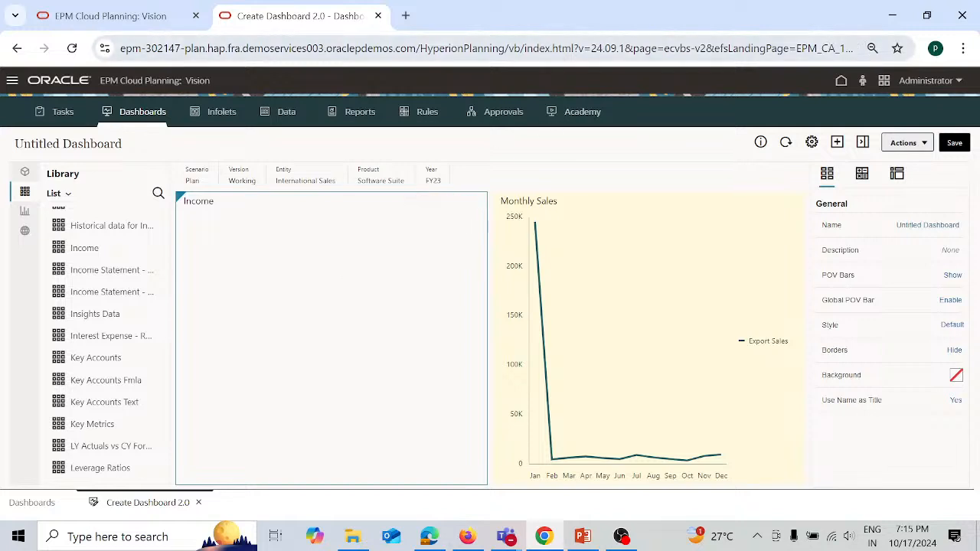
Reload the dashboard page from its current address
click(856, 50)
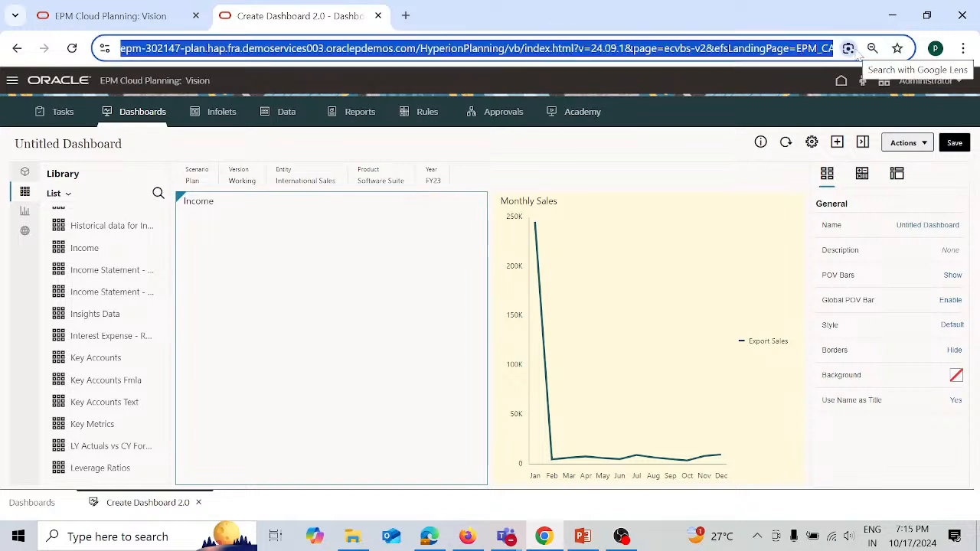
key(Return)
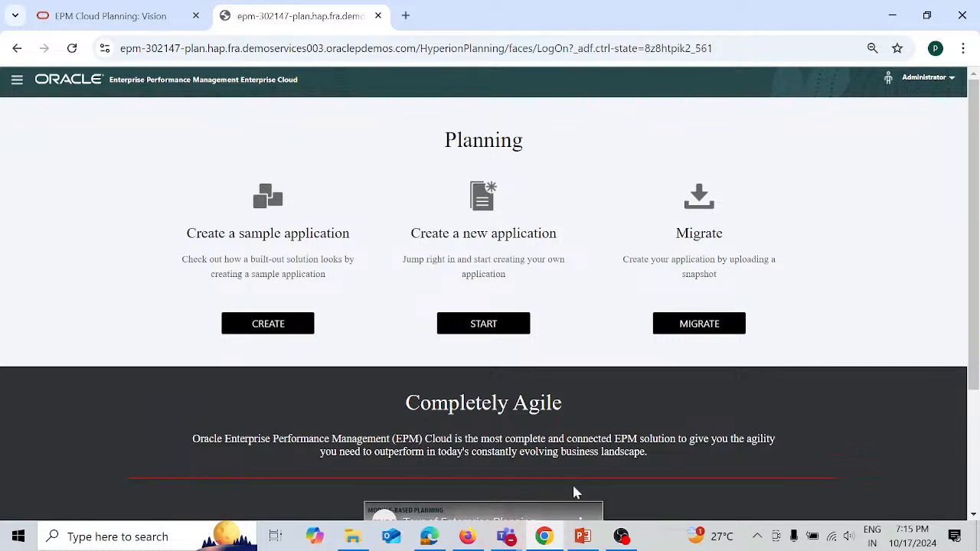
mouse_move(590, 544)
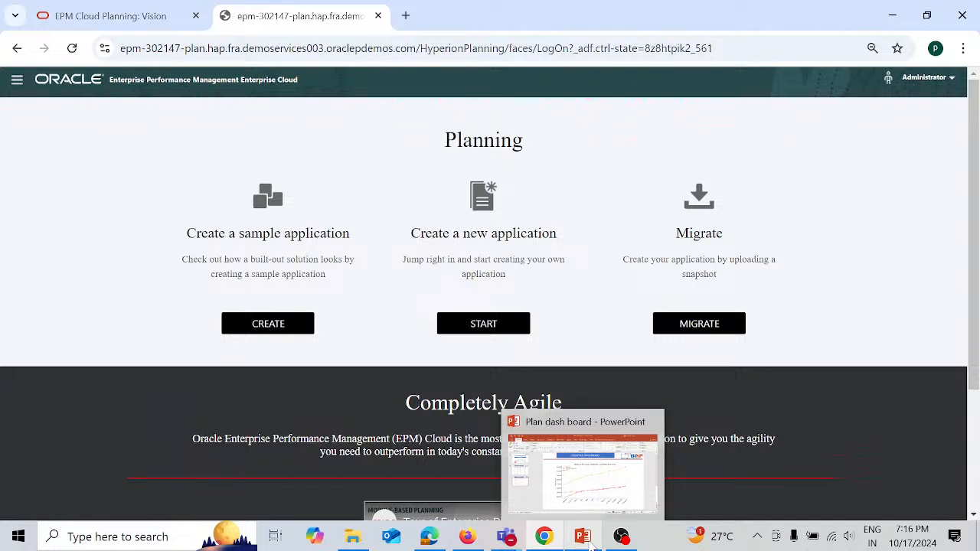
mouse_move(621, 543)
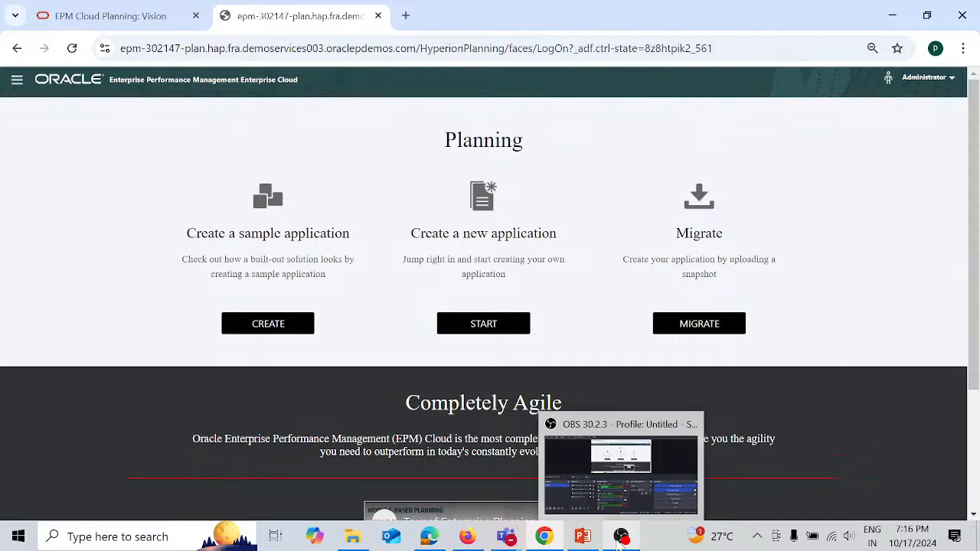
click(669, 467)
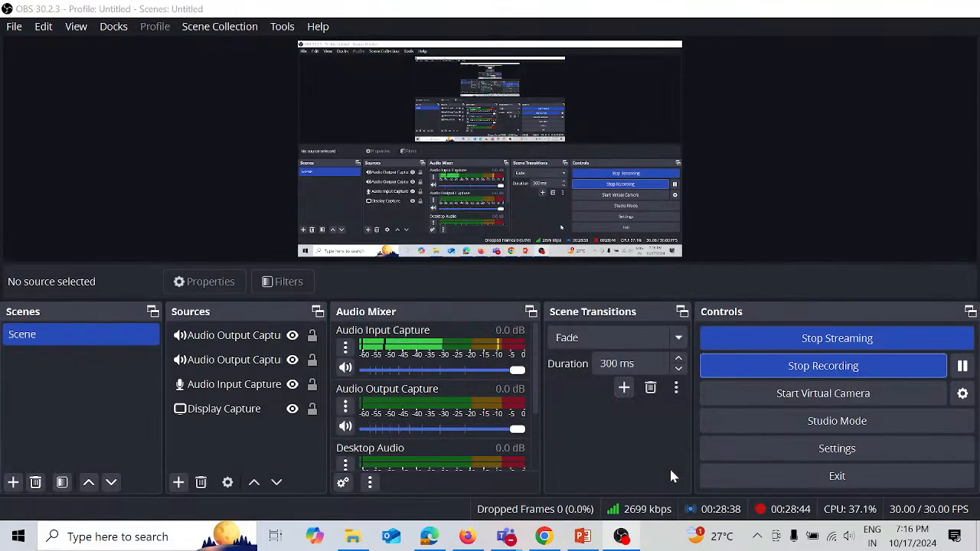